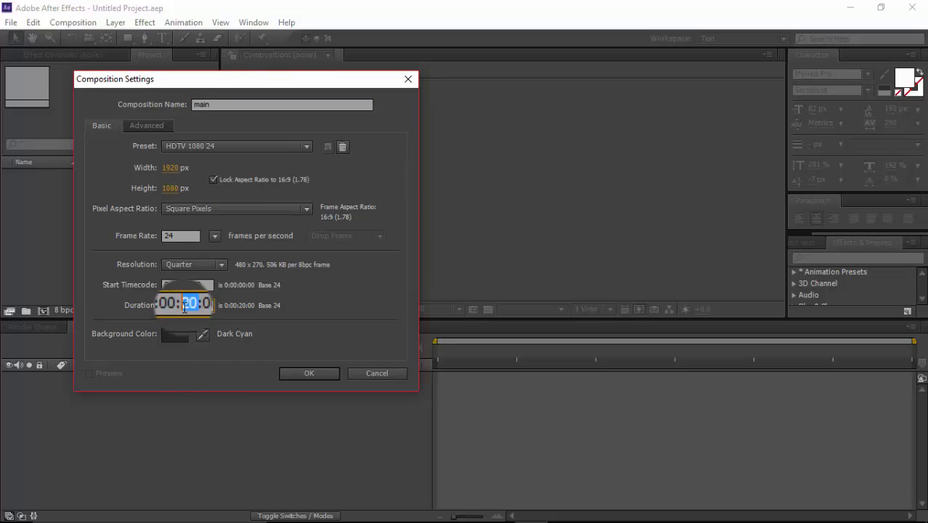
Step: Finish creating the main composition with a 10-second duration and the light gray background colour CCCCCC
type("10")
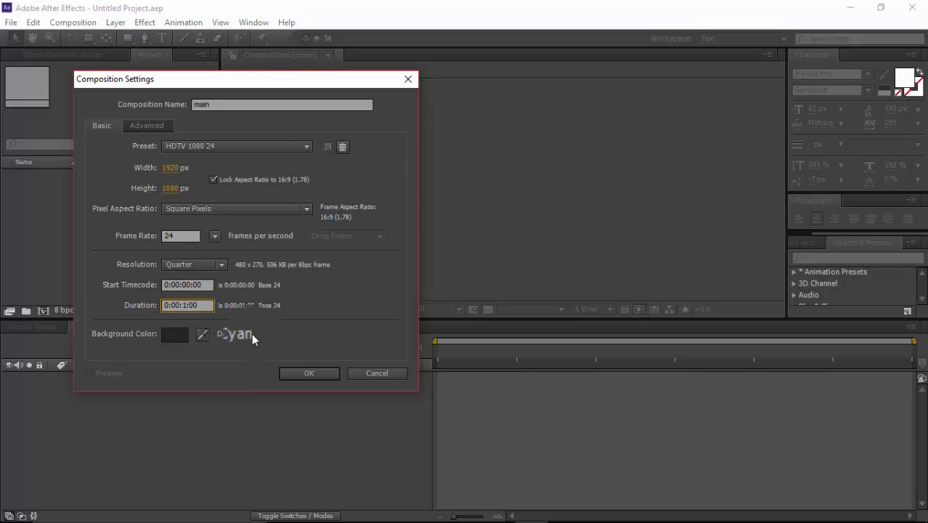
left_click(177, 333)
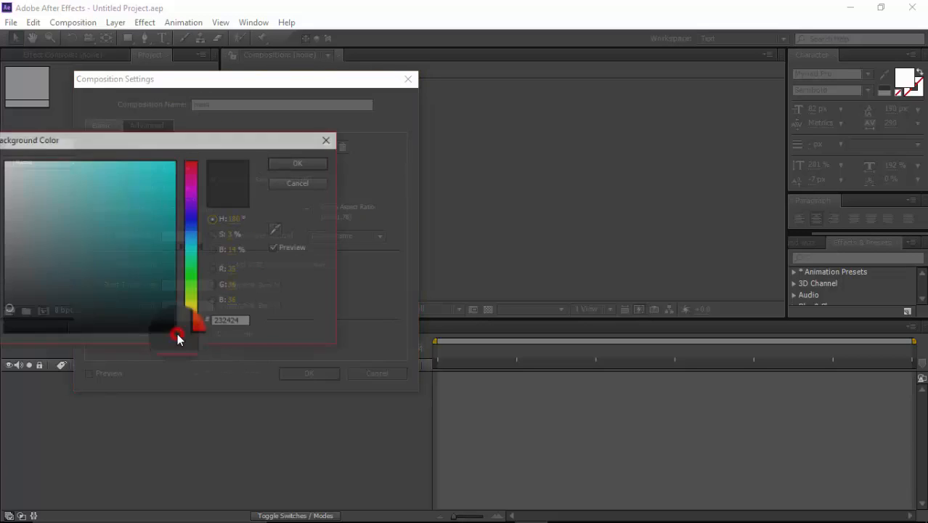
left_click_drag(36, 316, 7, 234)
left_click(241, 322)
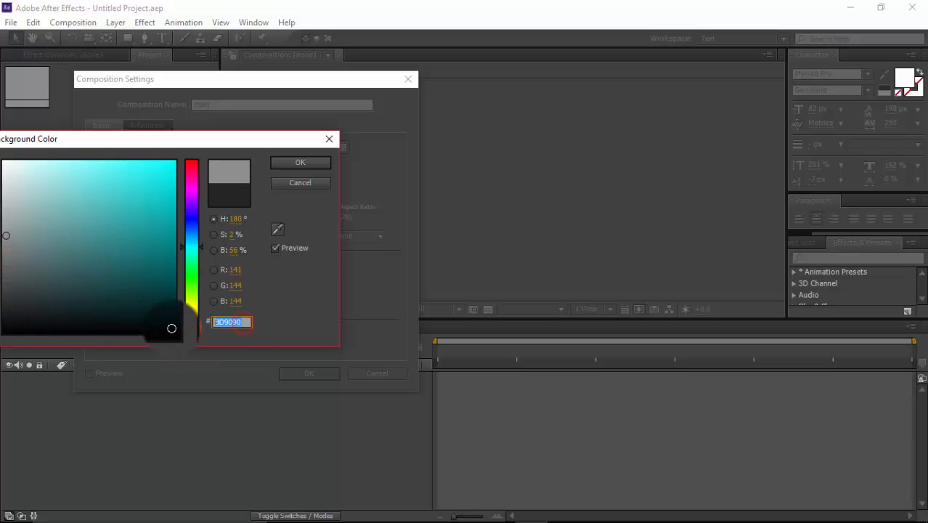
type("CCCCCC")
left_click(300, 162)
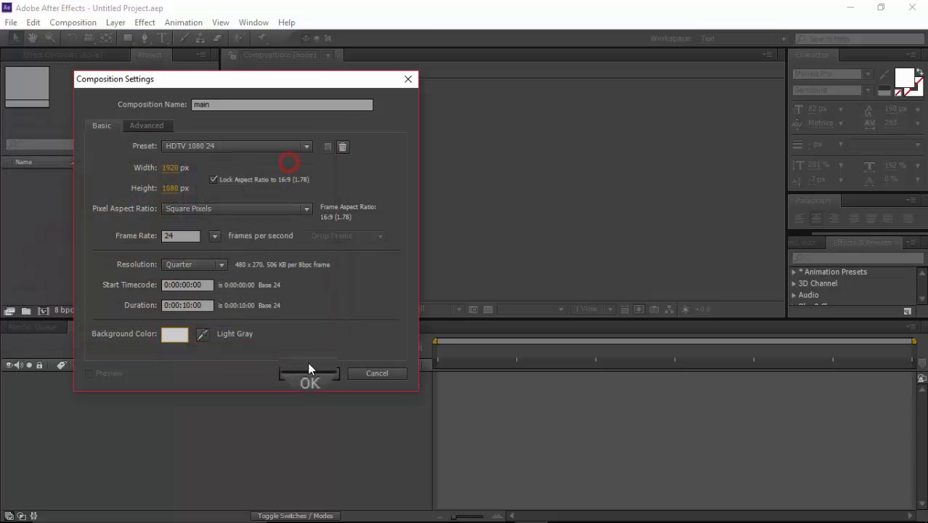
left_click(308, 373)
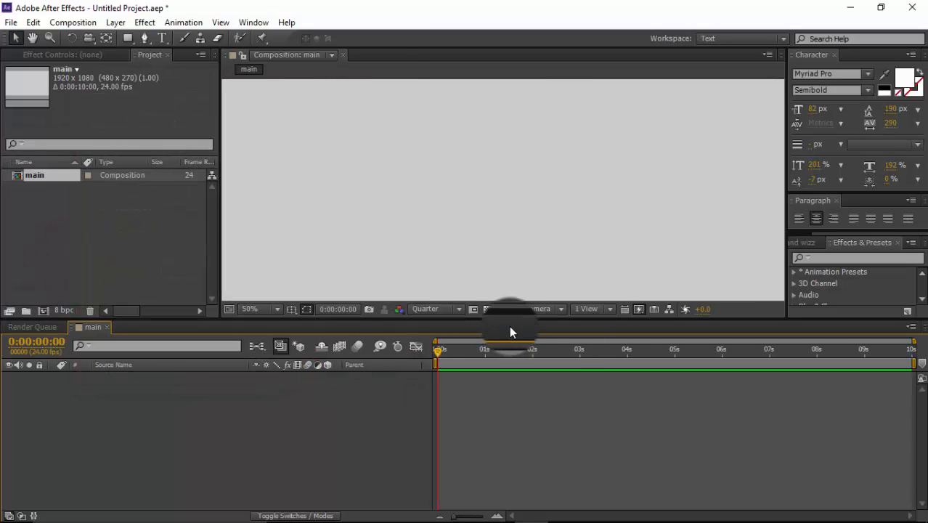
Step: Add a comp-size solid named BG to the main composition and give it a medium blue colour
left_click_drag(508, 317, 507, 379)
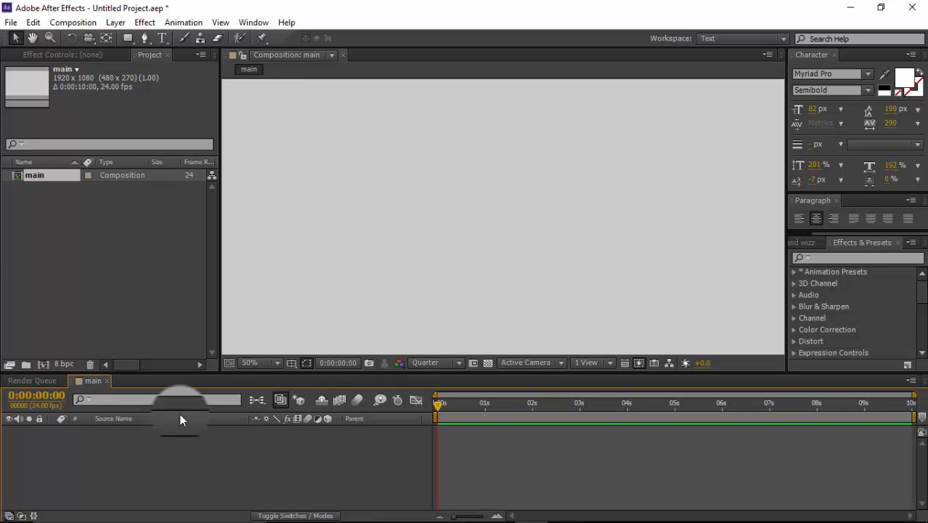
left_click_drag(234, 373, 236, 349)
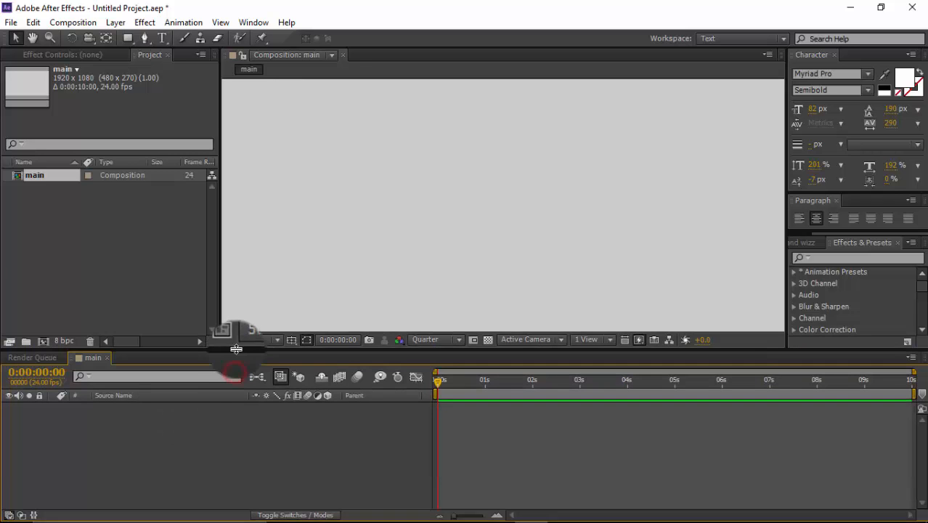
right_click(137, 432)
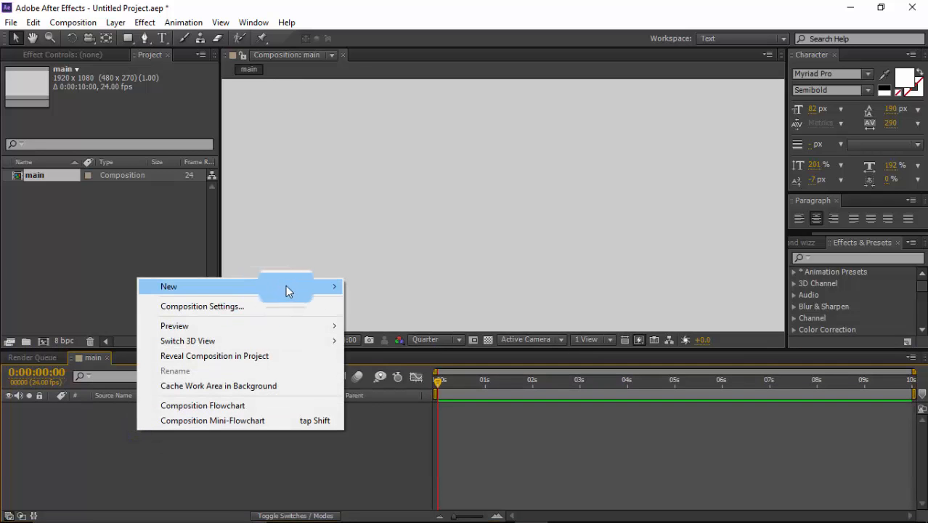
mouse_move(334, 287)
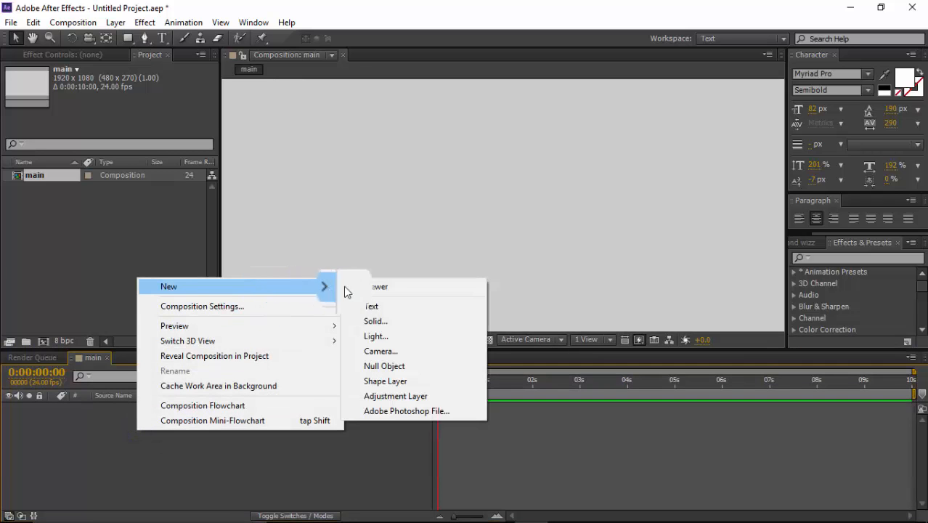
left_click(380, 323)
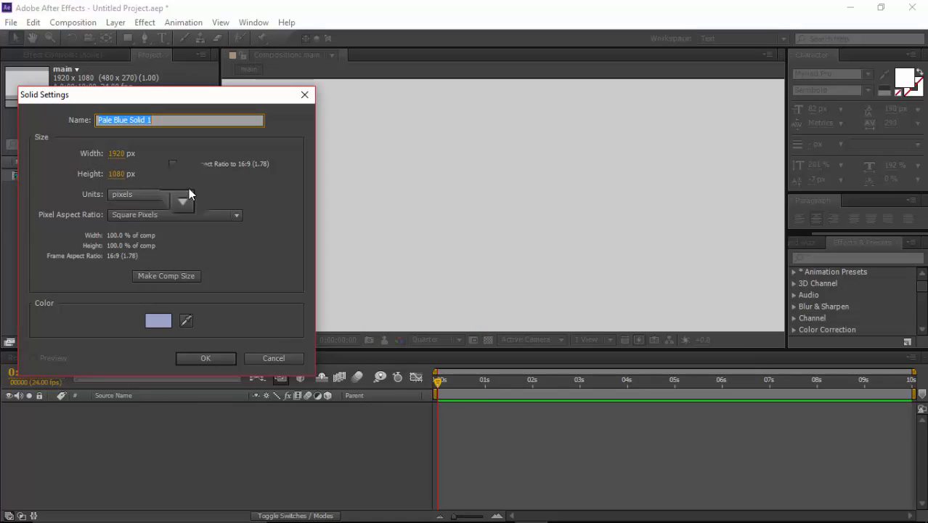
type("BG")
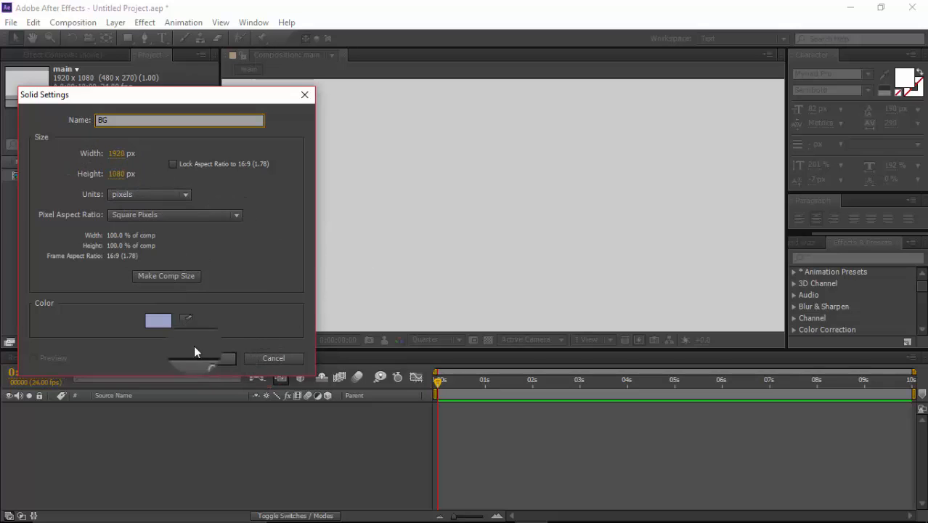
left_click(161, 321)
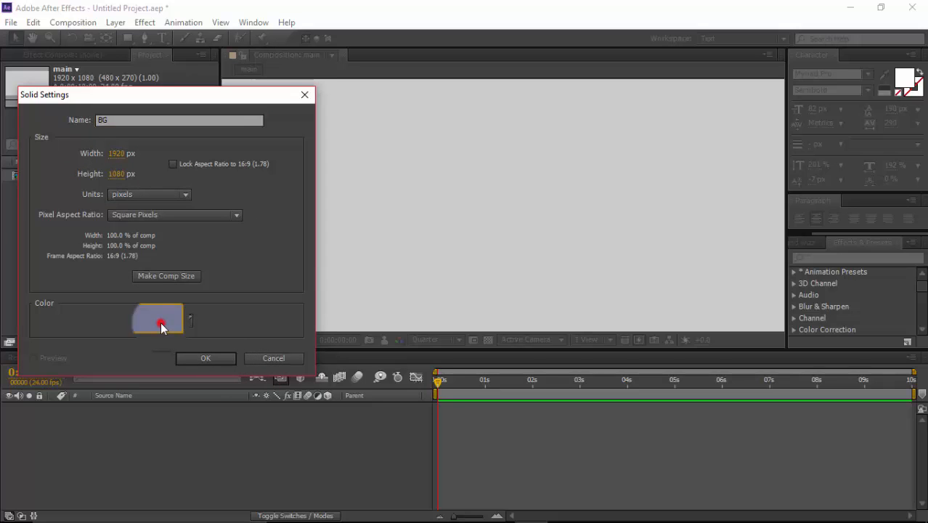
left_click(103, 194)
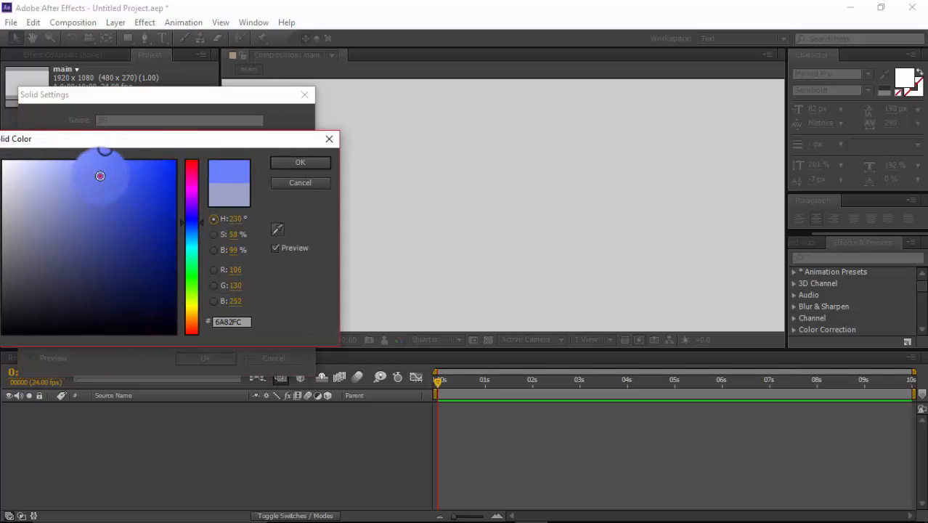
left_click(97, 182)
left_click(284, 166)
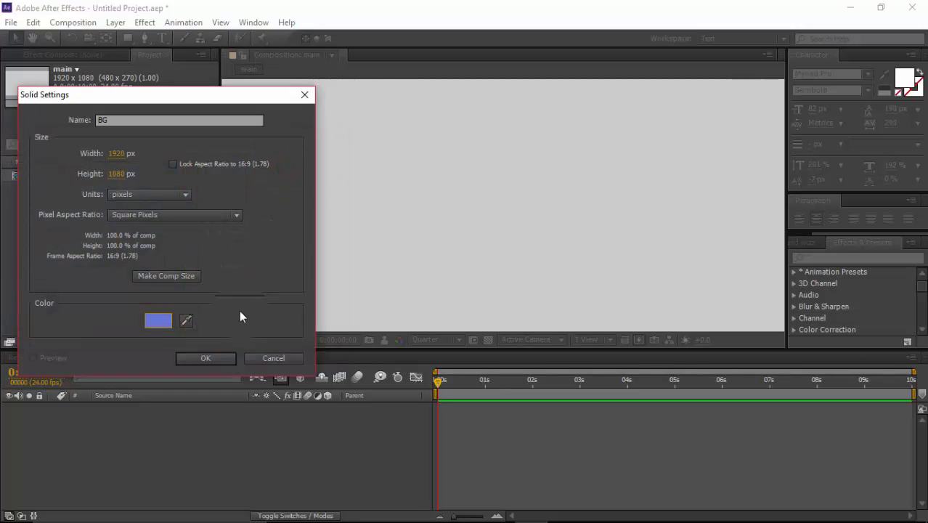
left_click(213, 358)
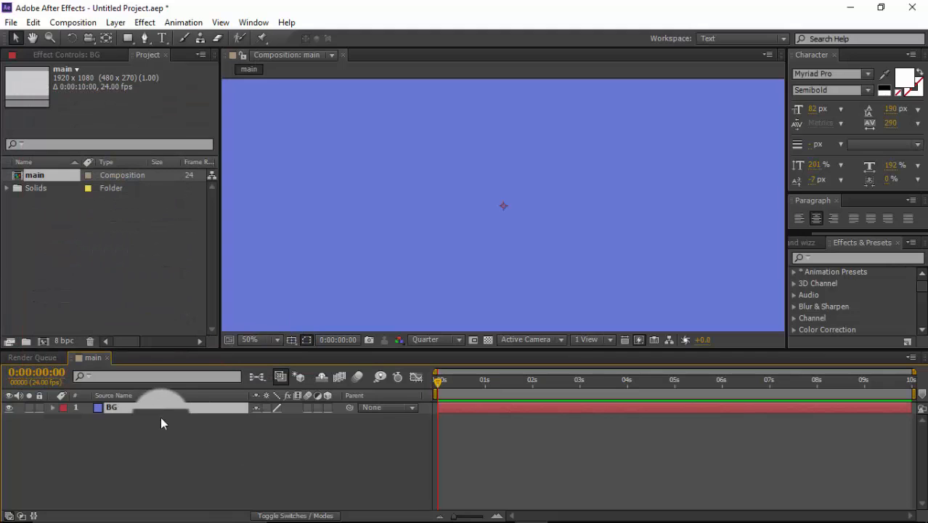
Step: Create a new text layer above the BG solid containing the word ROCK
left_click(207, 431)
right_click(226, 433)
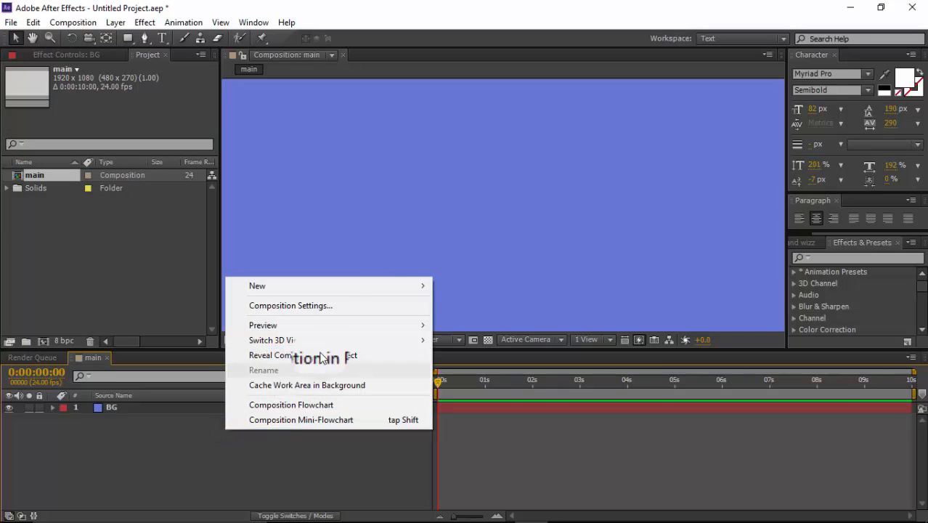
mouse_move(420, 282)
left_click(479, 303)
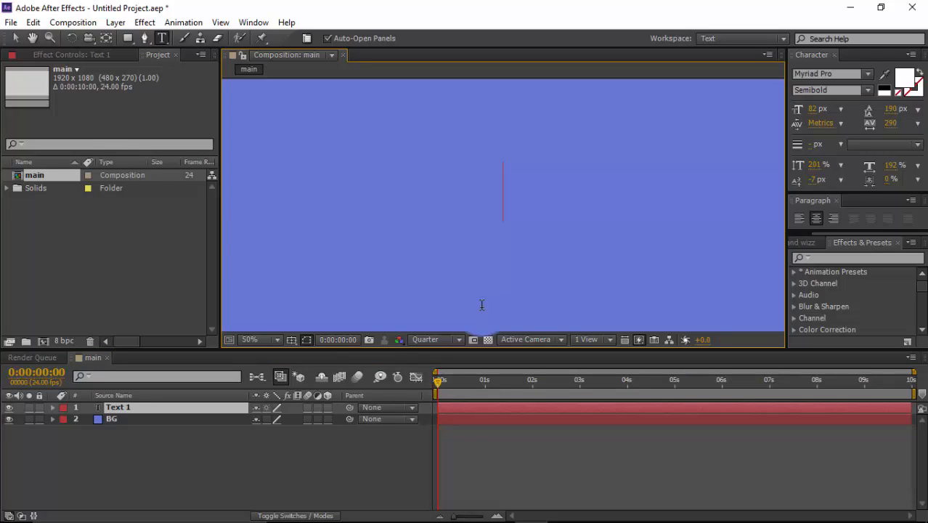
type("ROCK")
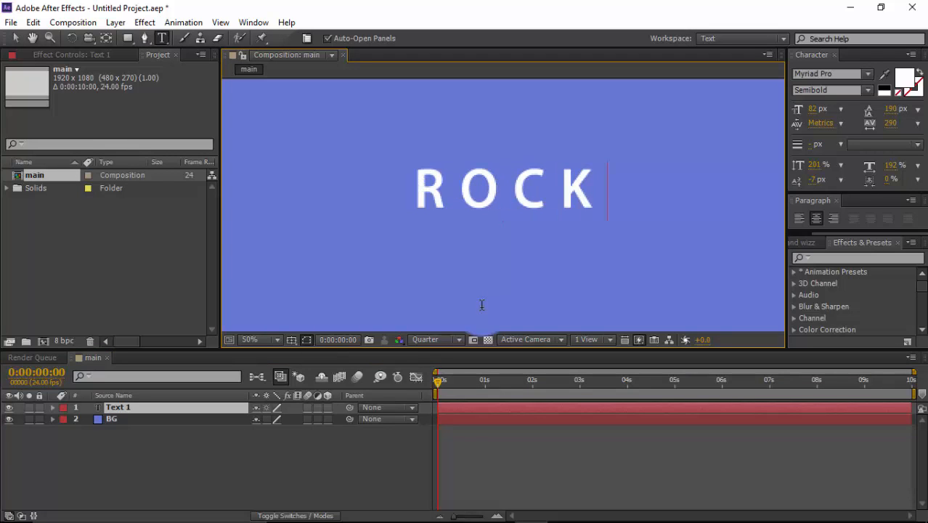
Step: Change the font of the whole ROCK text to COCOGOOSE Regular and finish editing the text
left_click_drag(602, 187, 425, 196)
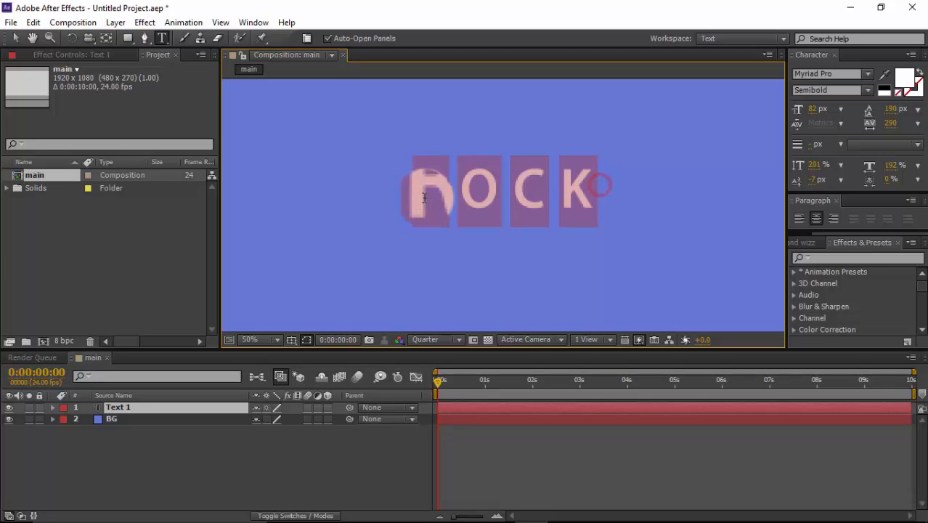
left_click(833, 74)
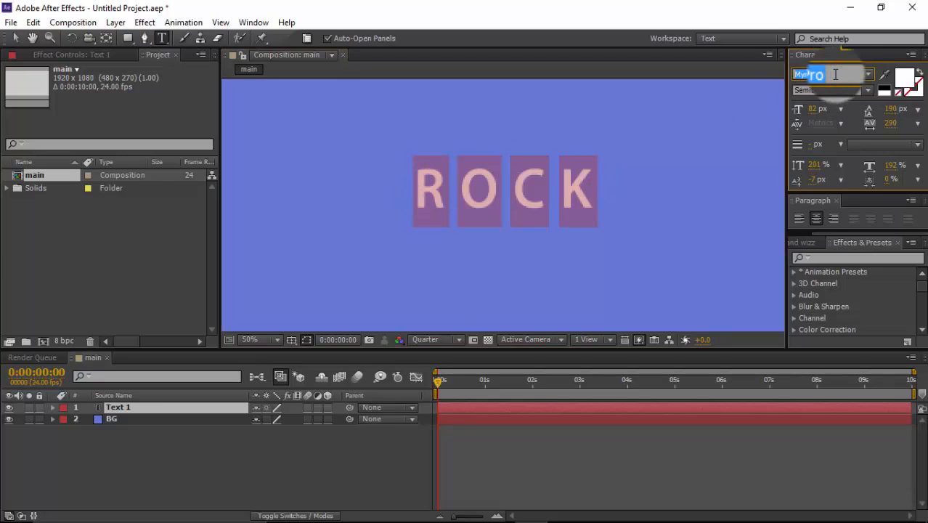
type("co")
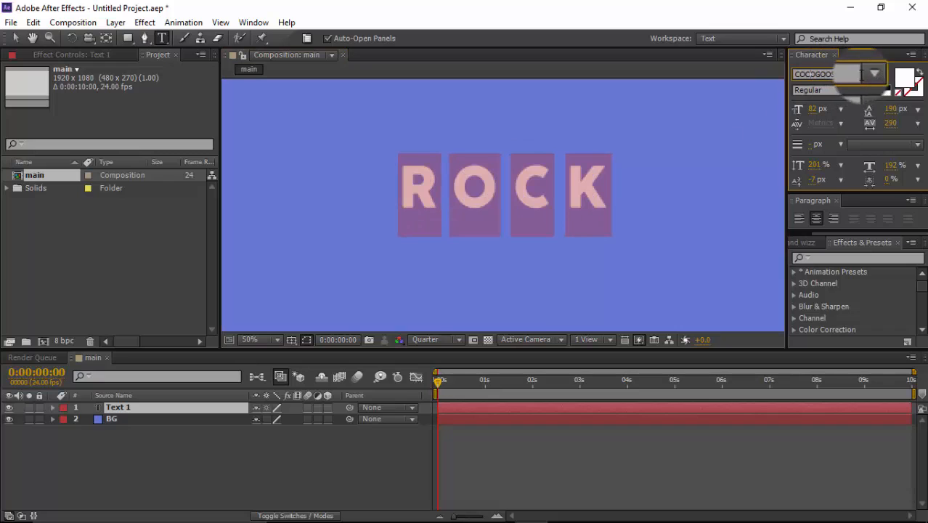
left_click(868, 74)
left_click(860, 95)
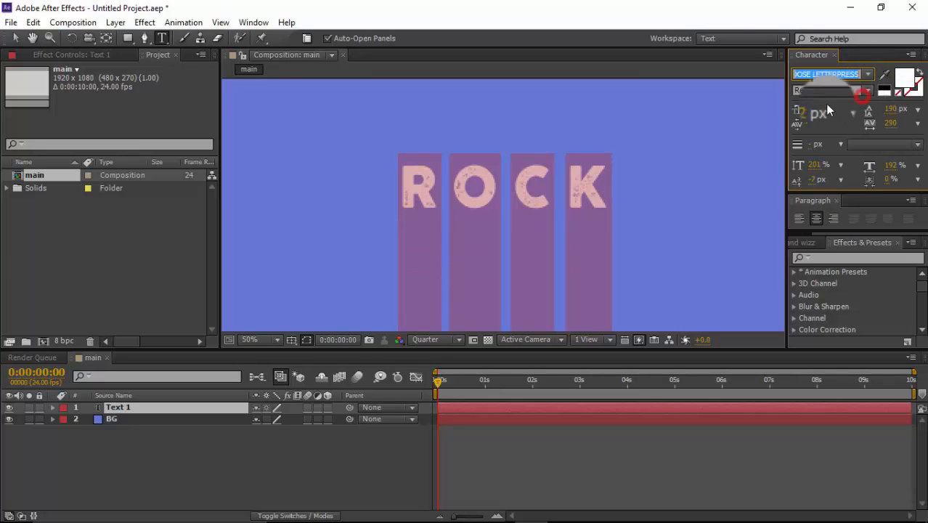
left_click(868, 74)
scroll(846, 94, "up", 1)
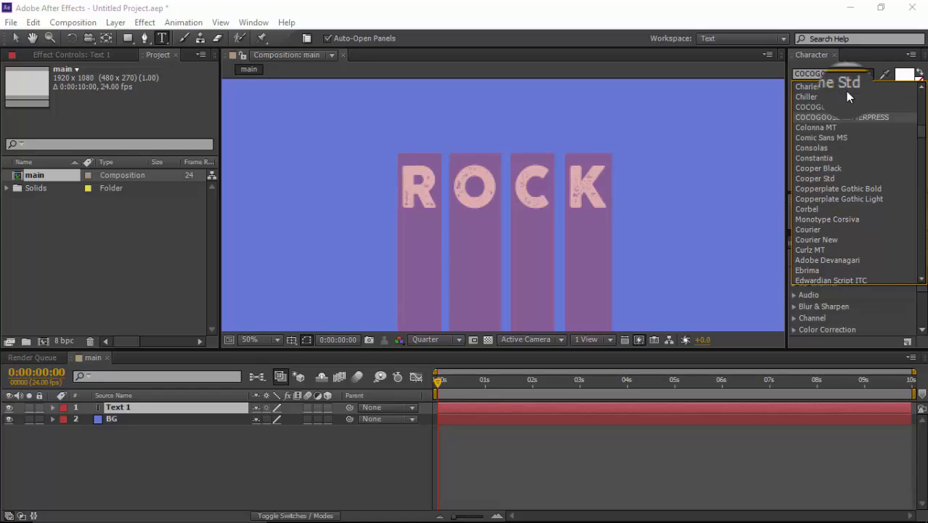
left_click(837, 107)
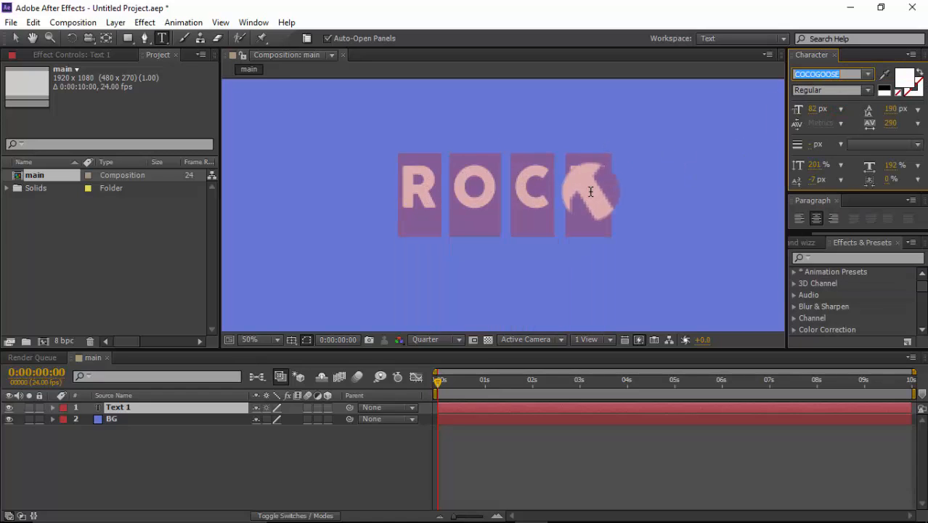
left_click(213, 407)
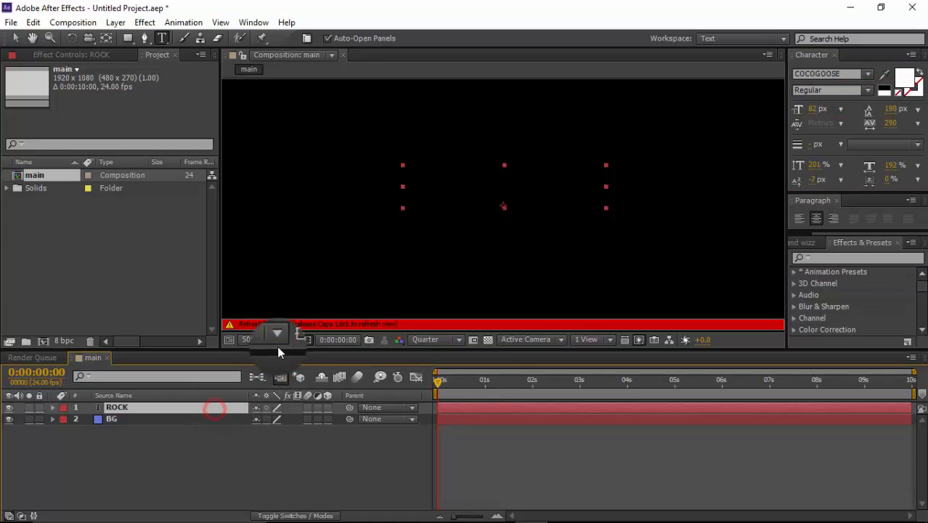
Step: Fit the composition in the viewer and center the ROCK layer's anchor point on its text
left_click(15, 37)
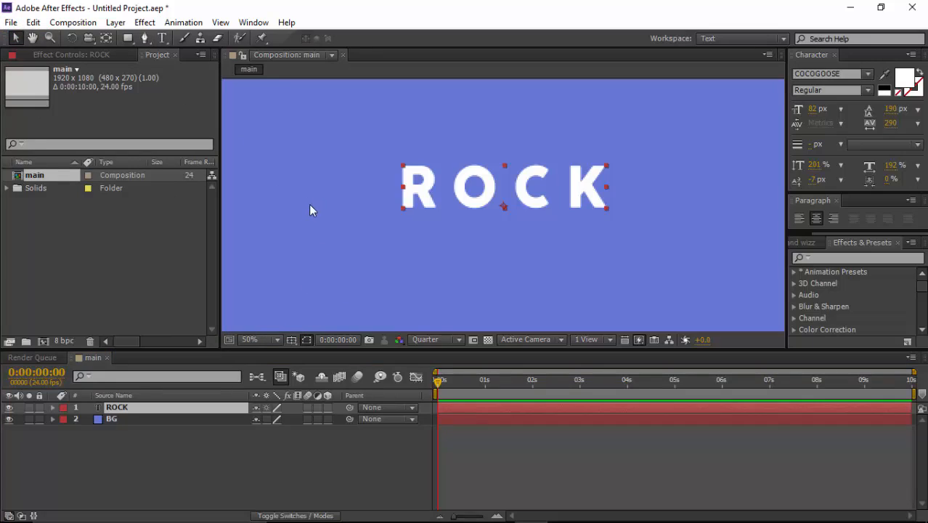
left_click(267, 338)
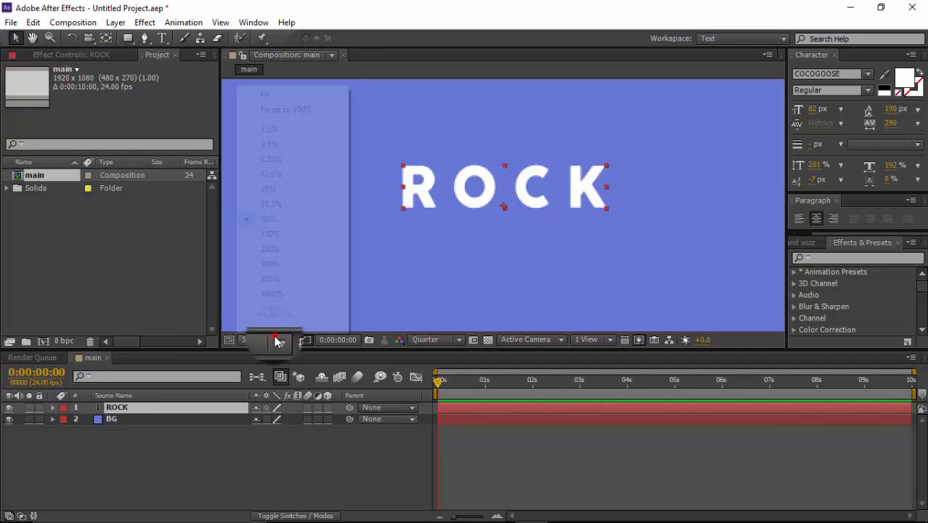
left_click(283, 109)
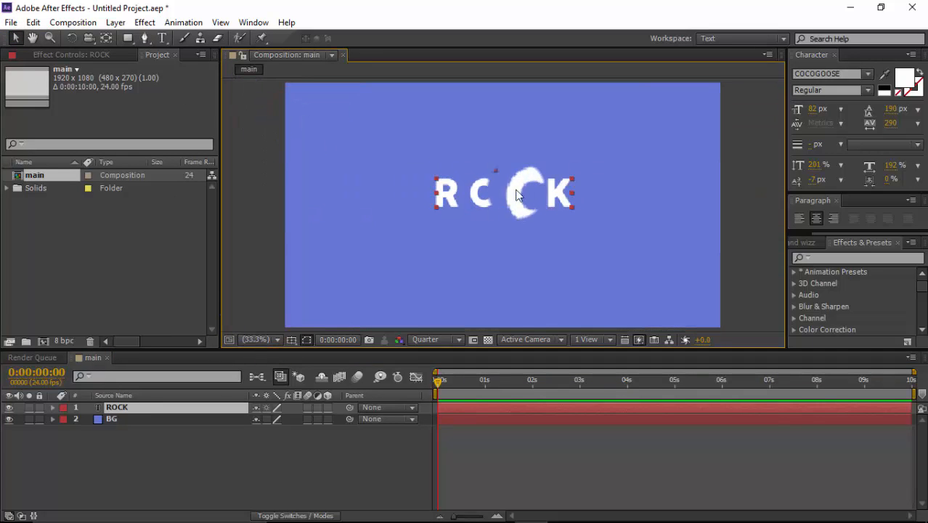
key("y")
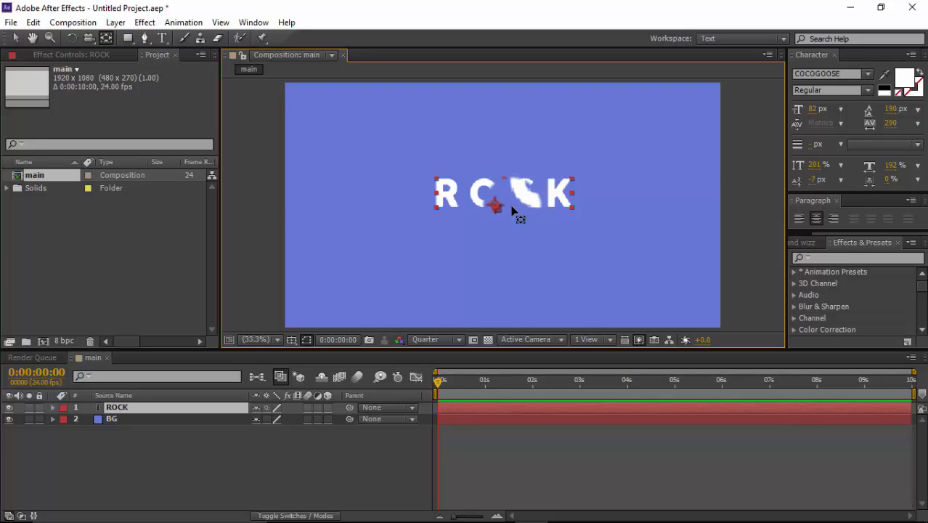
key("ctrl+alt+Home")
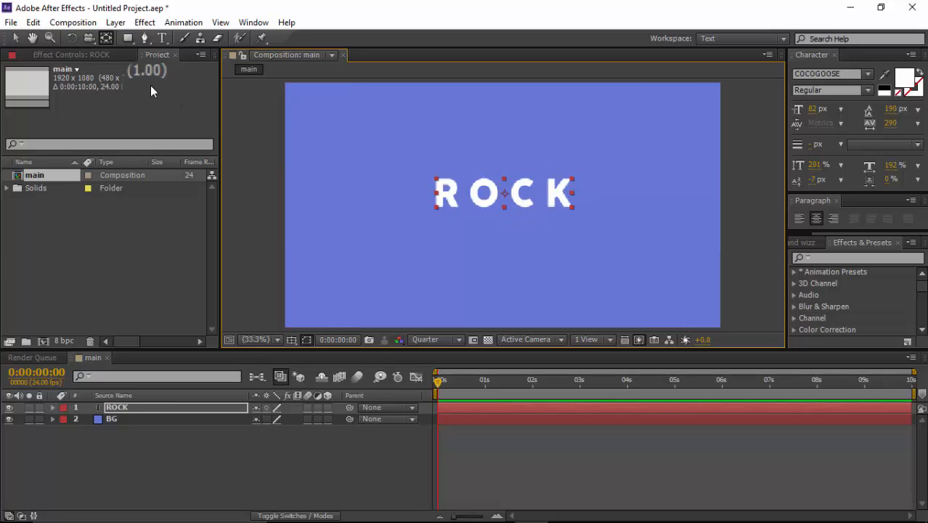
key("v")
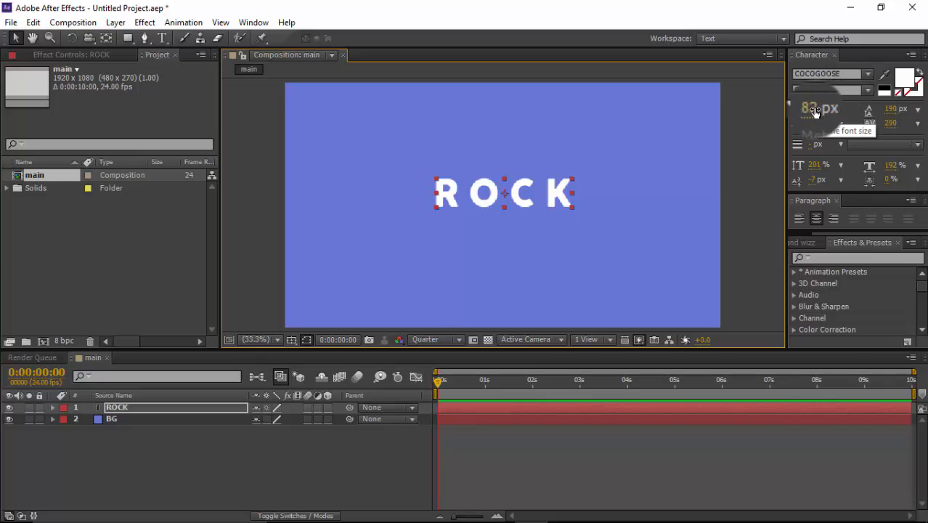
Step: Set the ROCK text's font size to 145 px and center the text in the composition
left_click_drag(814, 109, 858, 108)
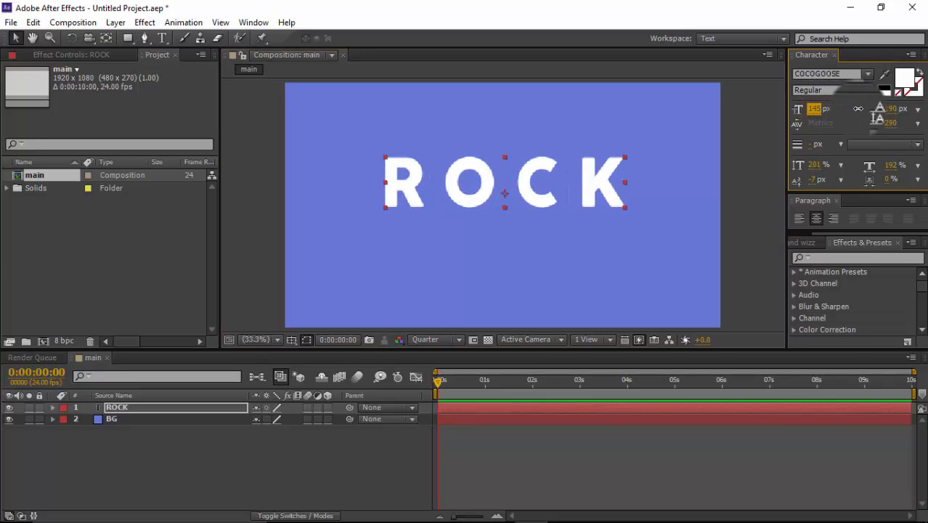
key("y")
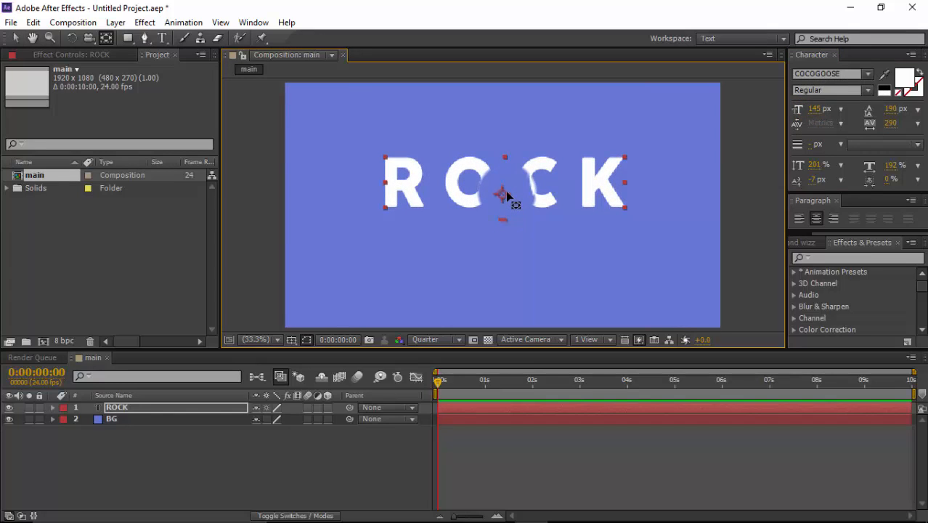
mouse_move(506, 194)
left_mouse_down()
mouse_move(504, 183)
mouse_move(537, 205)
mouse_move(537, 217)
mouse_move(520, 220)
left_mouse_up()
key("v")
left_click(523, 217)
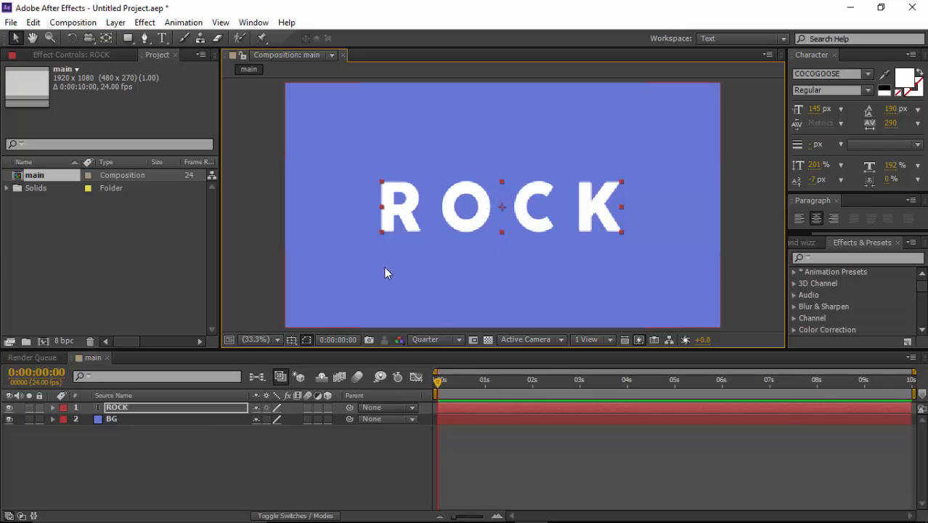
left_click(233, 435)
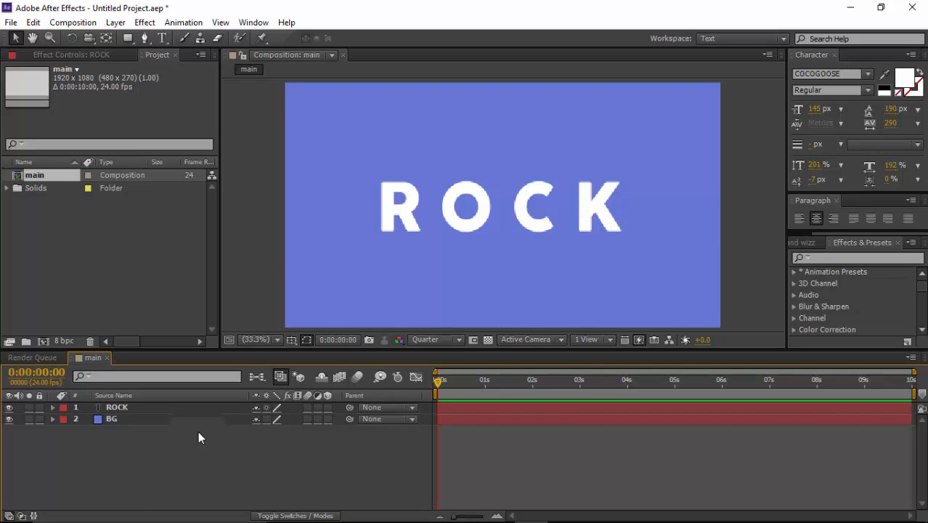
Step: Draw a red rectangle without stroke that just covers the ROCK text, and collapse the new shape layer's properties
left_click(129, 40)
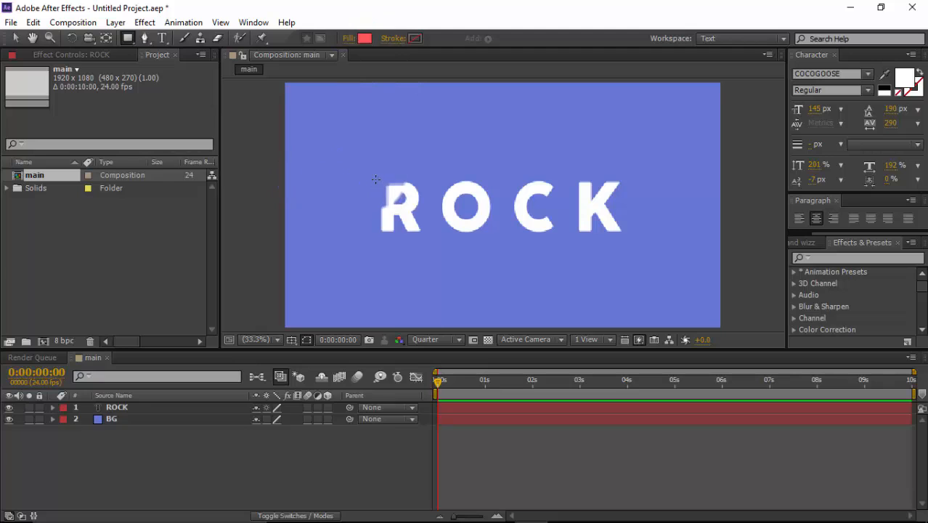
mouse_move(375, 179)
left_mouse_down()
mouse_move(386, 232)
mouse_move(626, 238)
left_mouse_up()
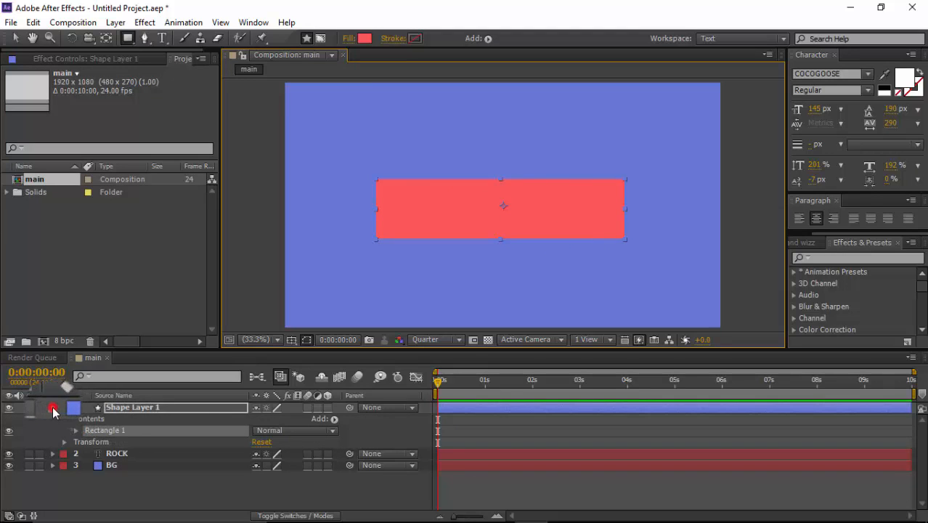
left_click(52, 408)
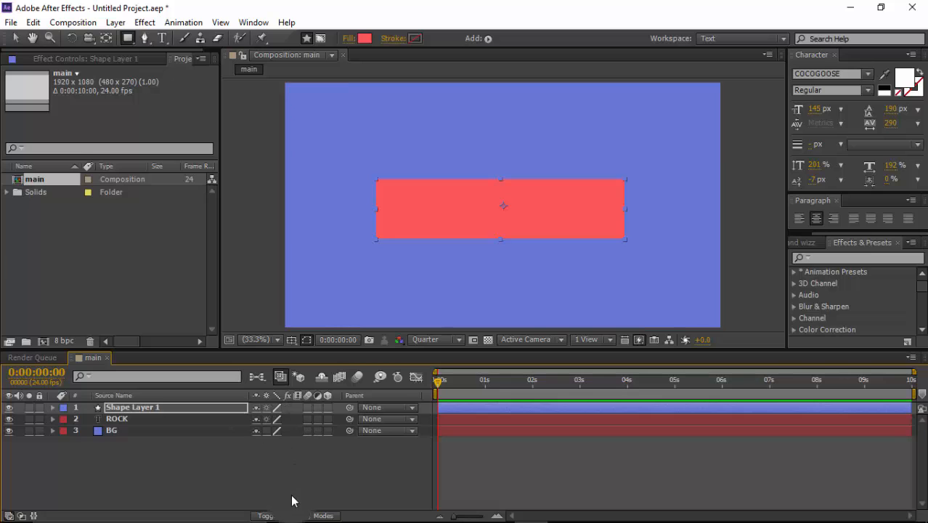
Step: Show the layer modes and set the ROCK layer's track matte to Alpha Matte "Shape Layer 1"
left_click(283, 515)
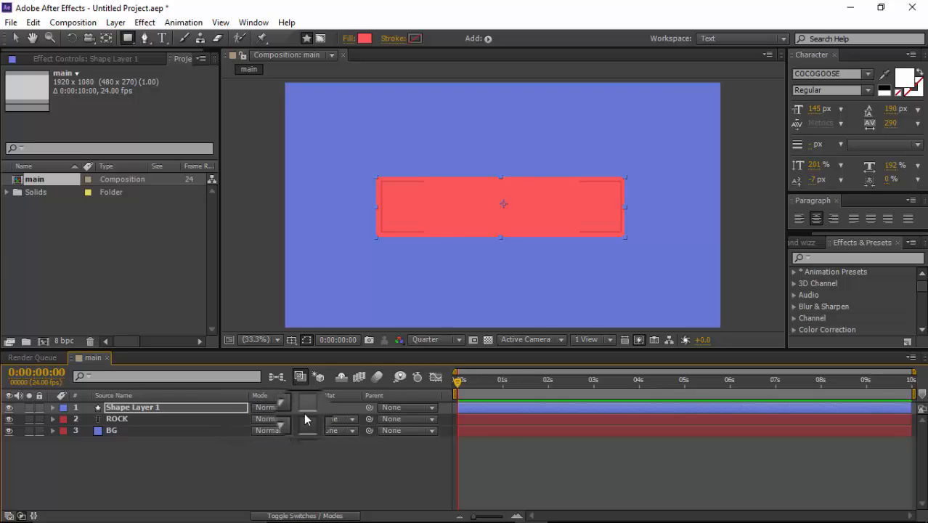
left_click(351, 417)
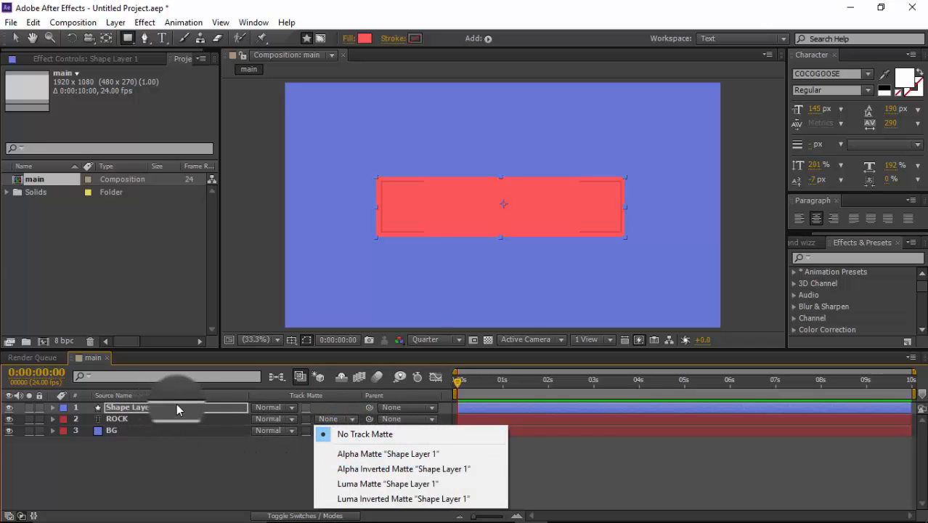
left_click(363, 455)
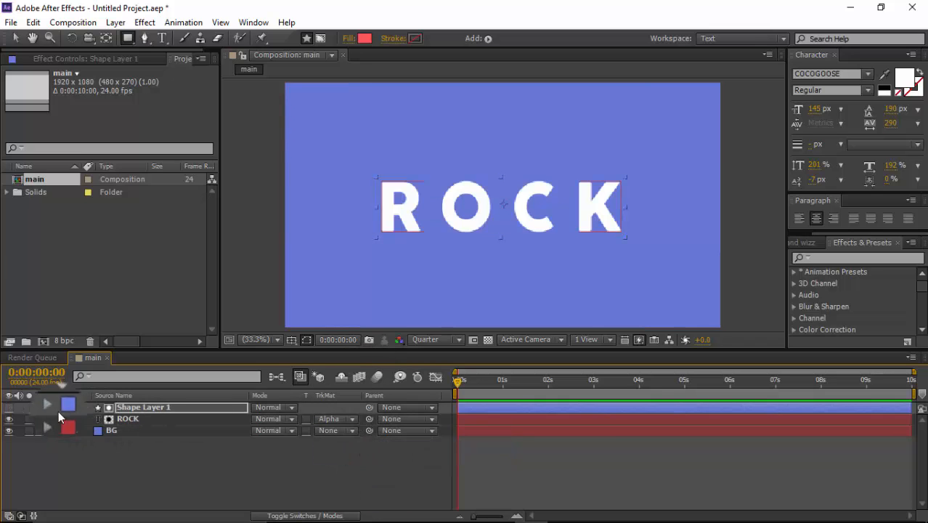
Step: Keyframe the ROCK layer's current Position at 0:00:01:00, and raise the layer to Y 291.8 at 0:00:00:00
left_click(163, 419)
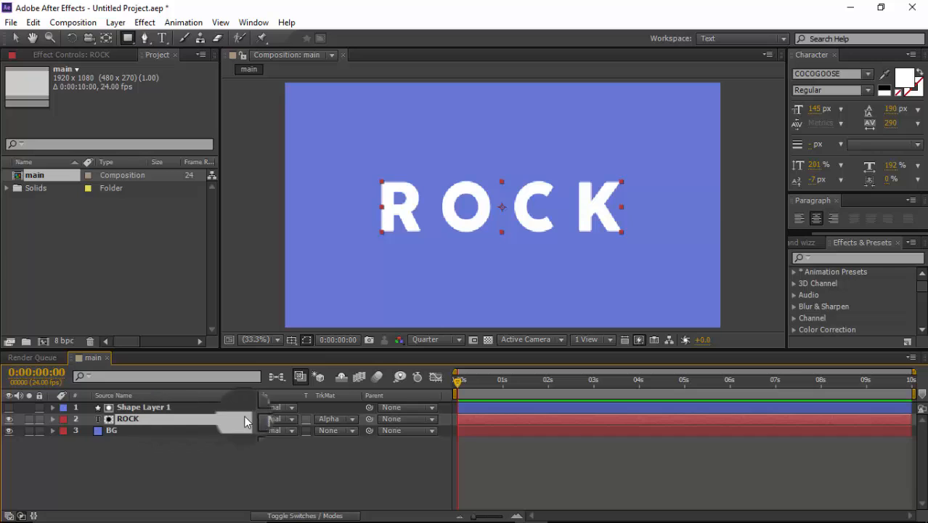
key("p")
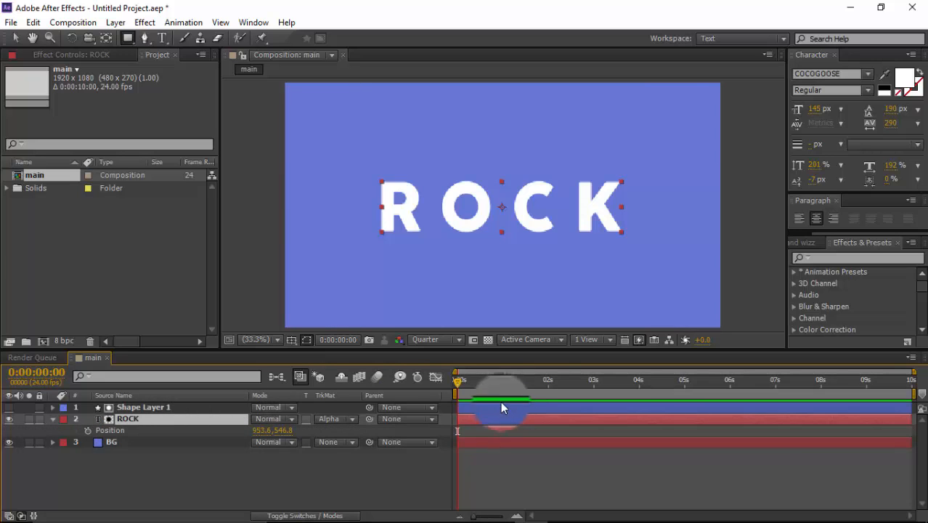
left_click_drag(459, 380, 504, 387)
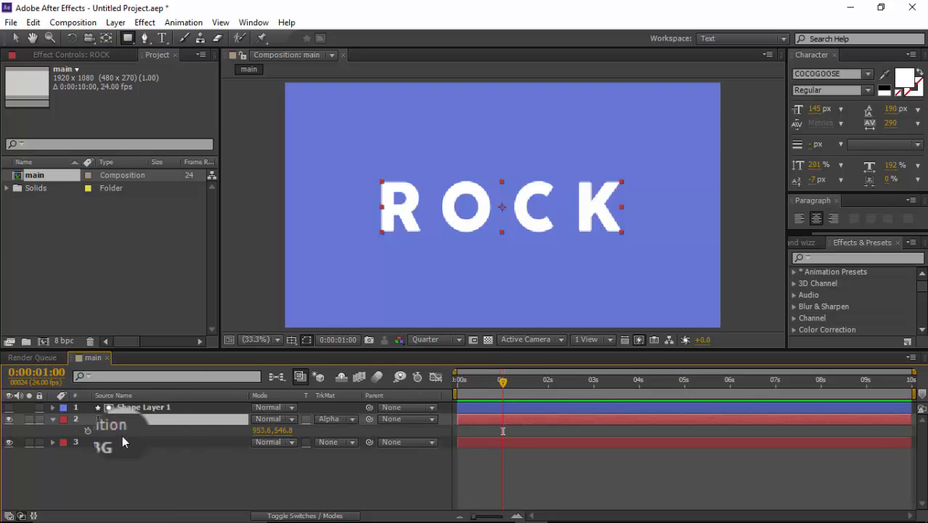
left_click(88, 431)
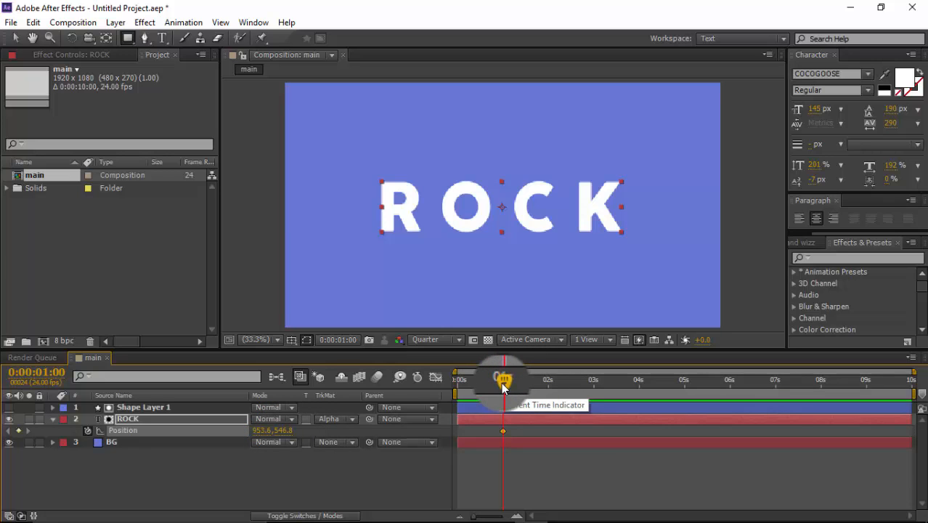
left_click_drag(503, 385, 455, 389)
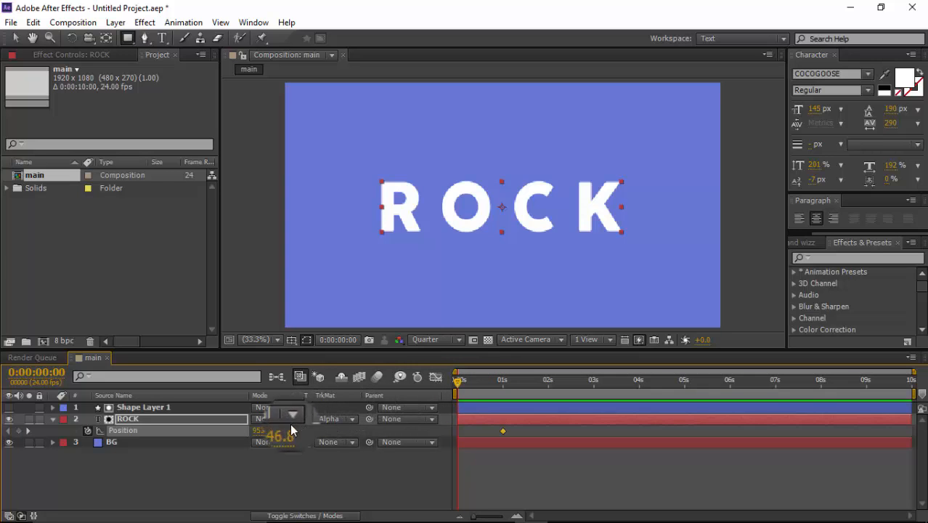
left_click_drag(289, 429, 116, 429)
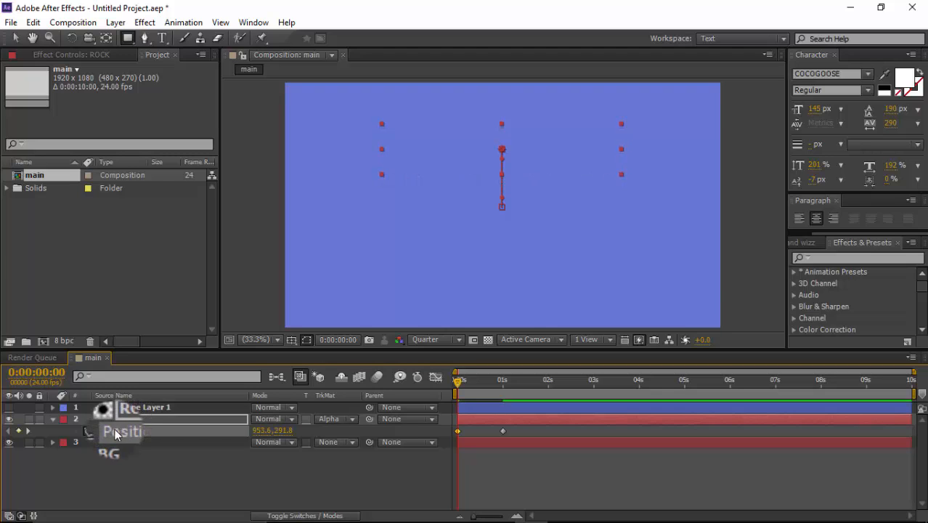
left_click(9, 407)
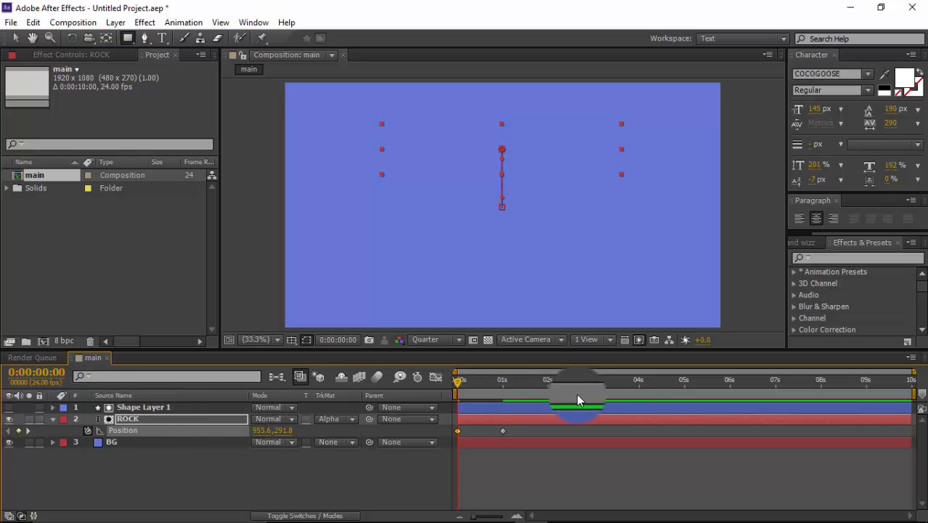
Step: Add a Position hold keyframe for ROCK at 0:00:01:07, and set its X position to -167.4 at 0:00:02:12
left_click_drag(458, 384, 516, 385)
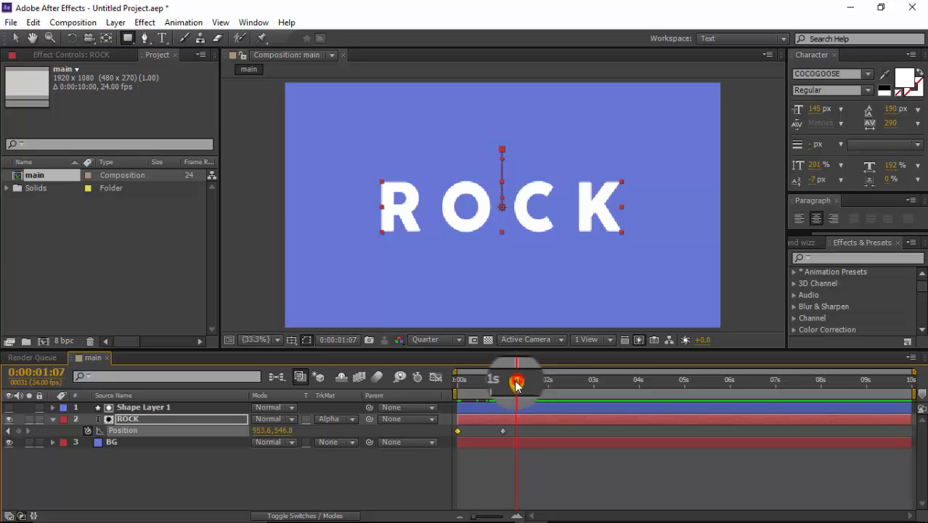
mouse_move(513, 385)
left_mouse_down()
mouse_move(457, 384)
mouse_move(512, 385)
left_mouse_up()
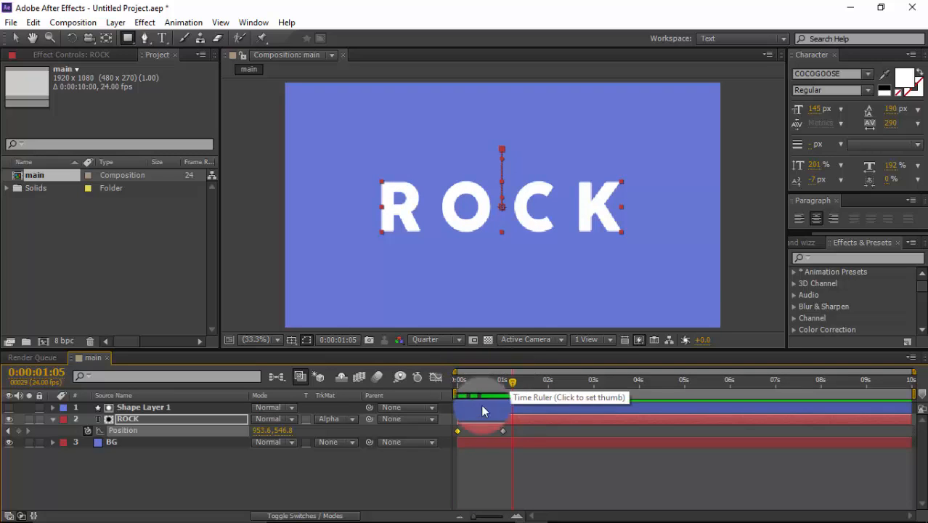
left_click_drag(512, 386, 507, 387)
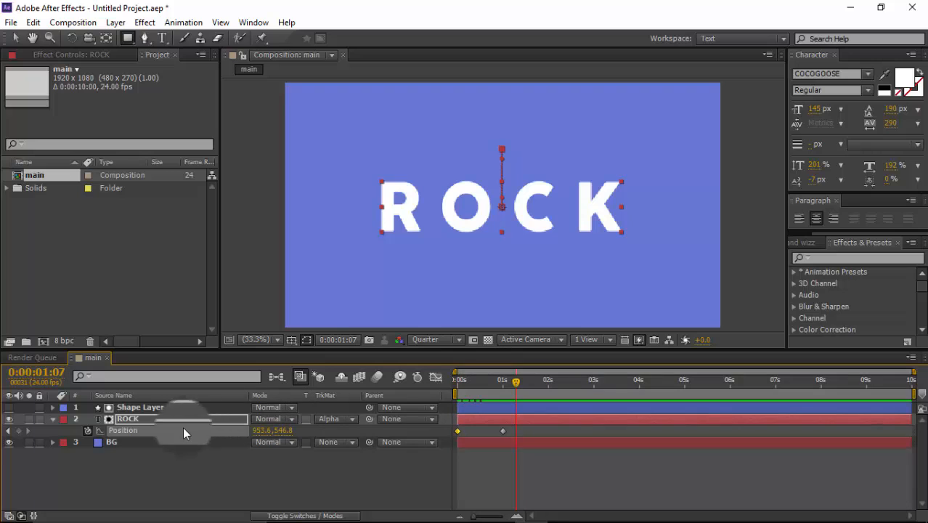
left_click(18, 430)
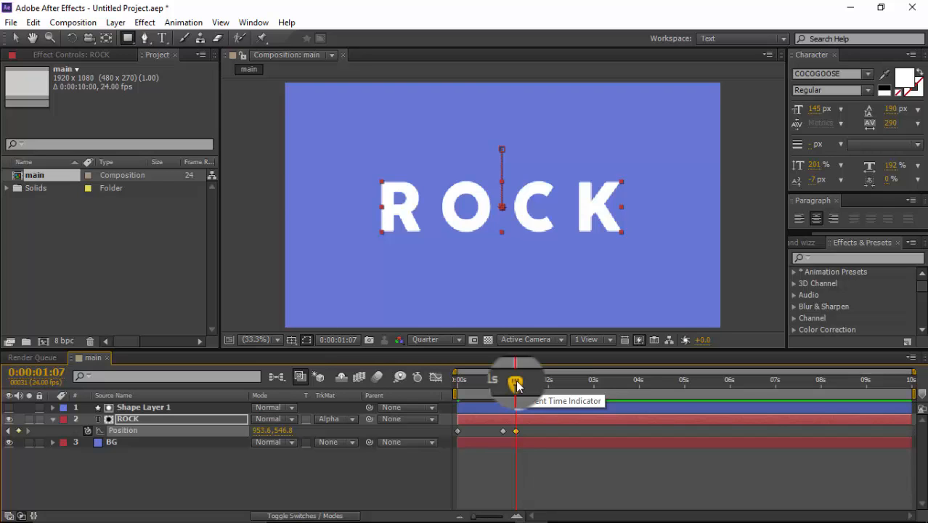
left_click_drag(516, 385, 570, 386)
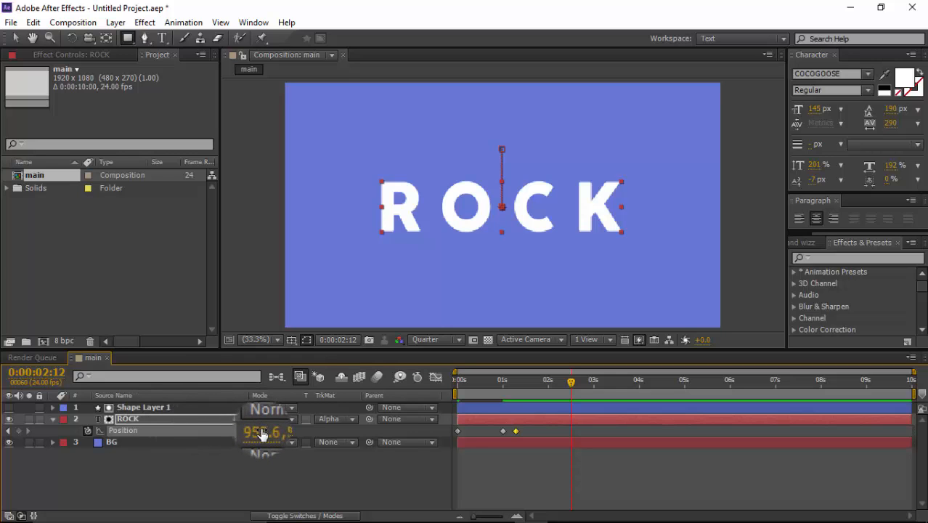
left_click_drag(263, 433, 36, 440)
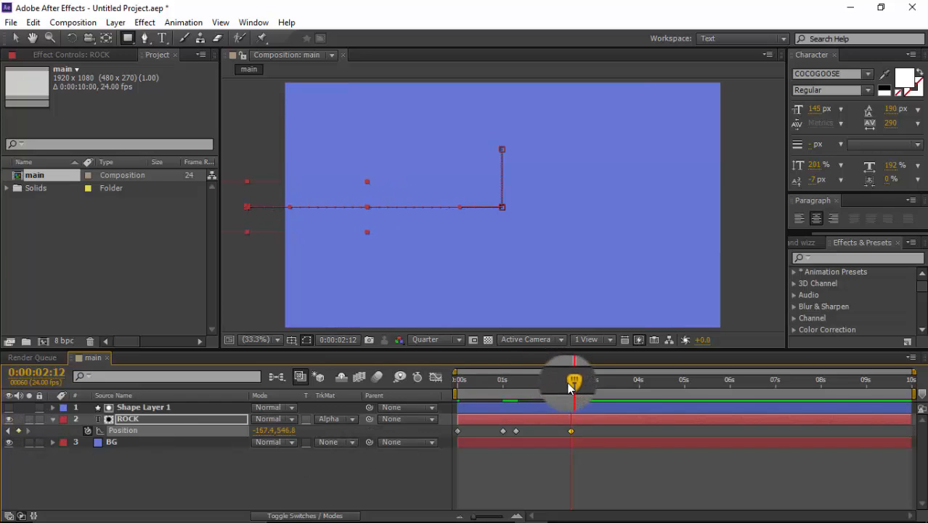
Step: Add a Position keyframe holding ROCK in place at 0:00:02:20, and set its X position to 2082.6 at 0:00:04:04
left_click_drag(571, 387, 587, 382)
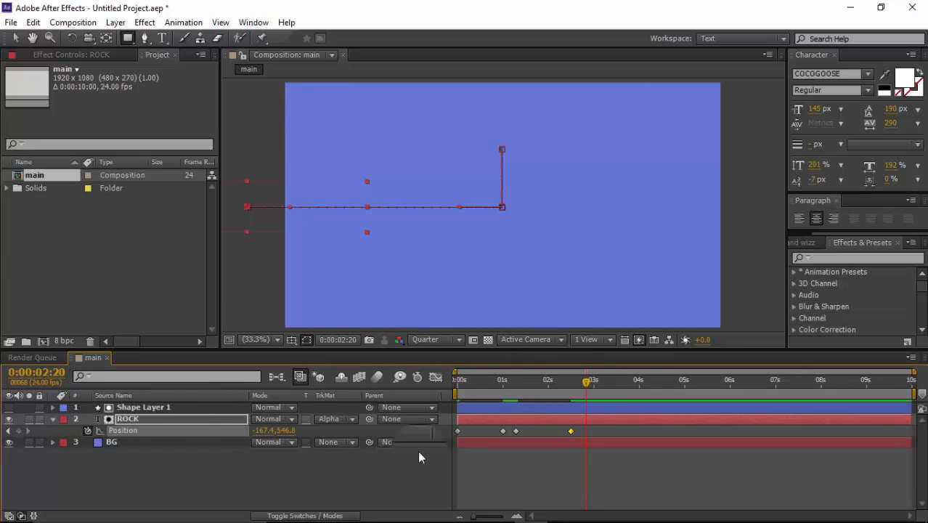
left_click(19, 431)
left_click_drag(586, 379, 646, 383)
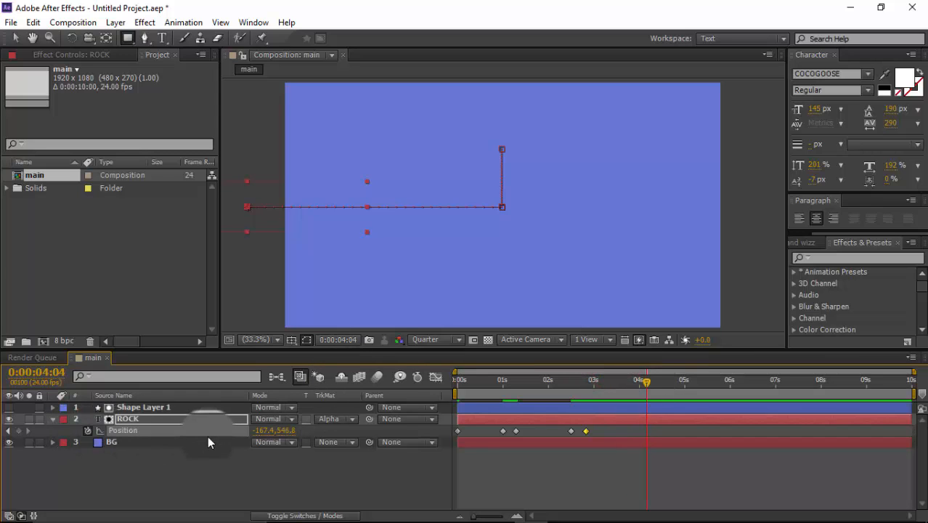
left_click_drag(265, 431, 414, 426)
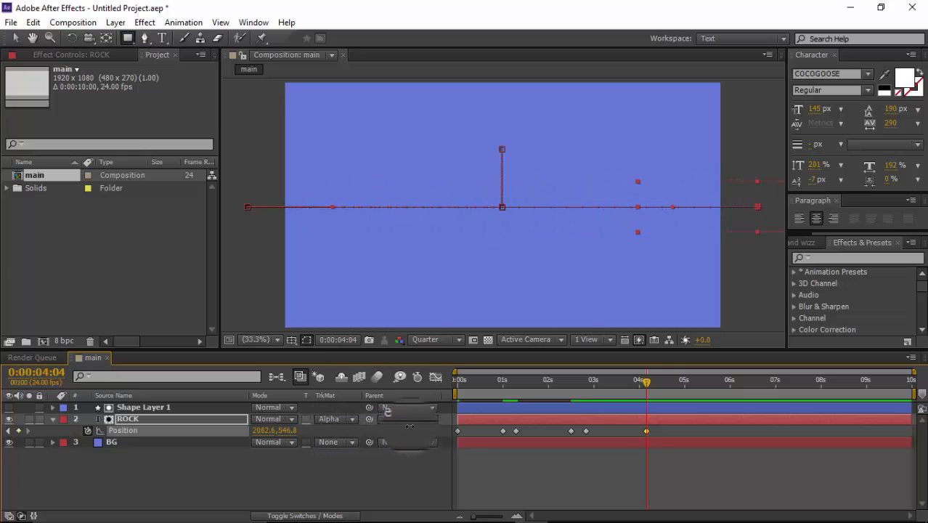
Step: Keep ROCK's Position with a keyframe at 0:00:04:09, and set the Position to 2078.6, 797.8 at 0:00:05:20
left_click_drag(635, 390, 655, 380)
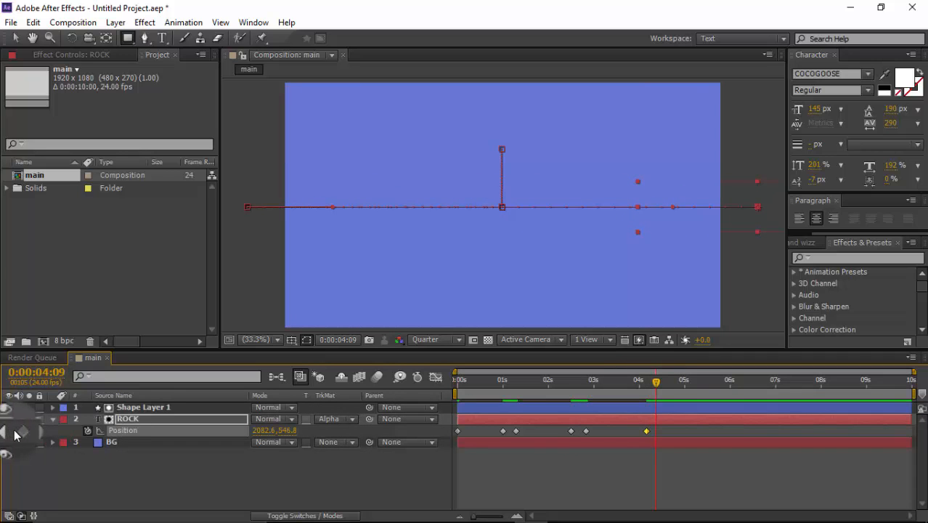
left_click(20, 432)
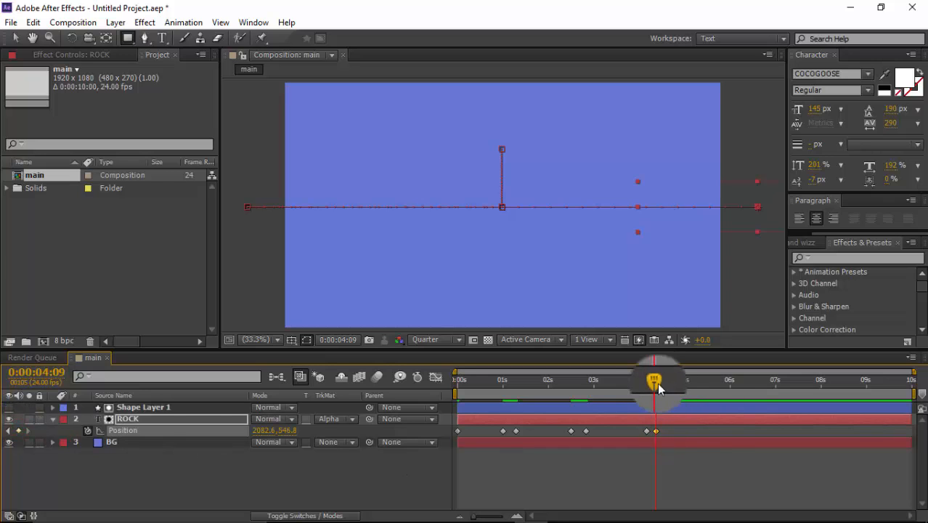
left_click_drag(657, 382, 725, 385)
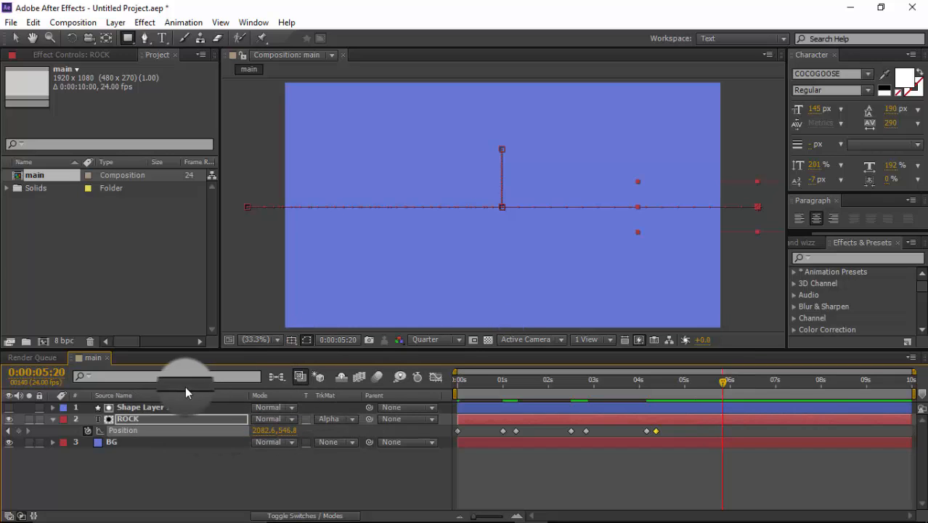
left_click_drag(273, 434, 457, 433)
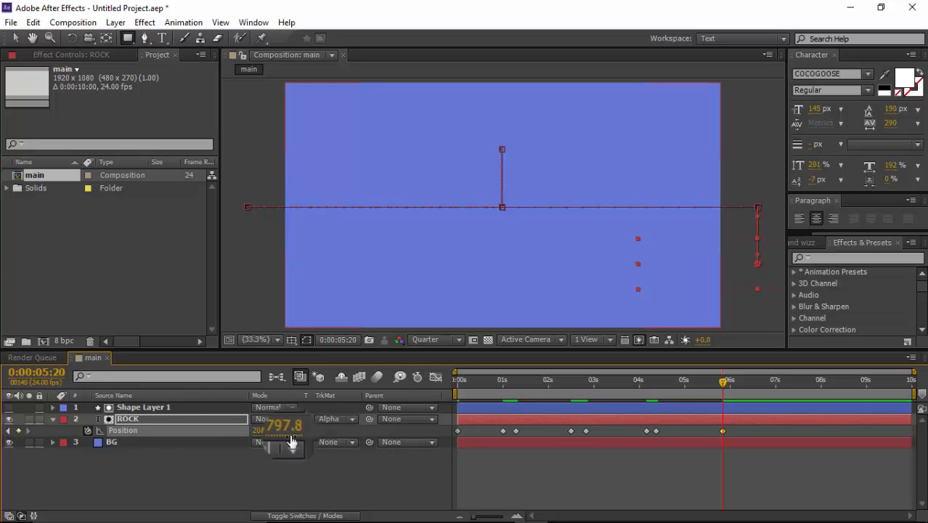
left_click_drag(265, 430, 98, 433)
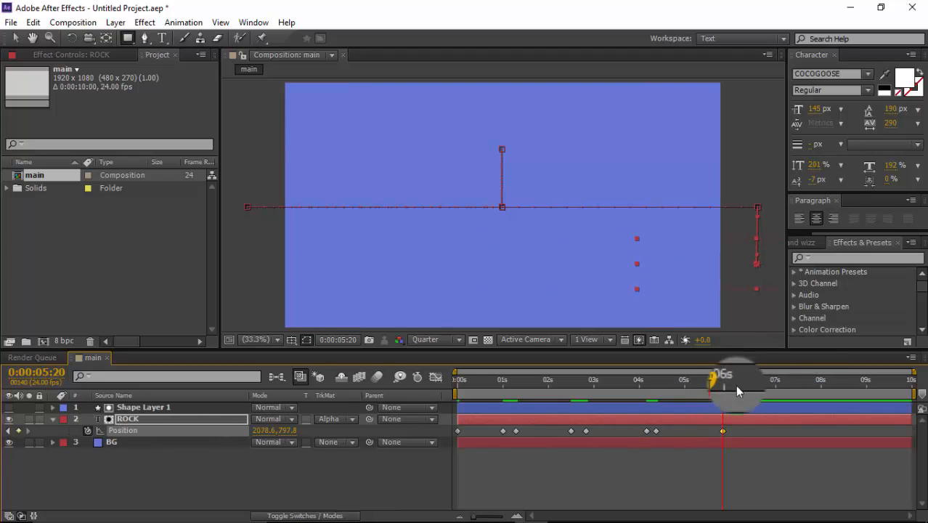
Step: Repeat ROCK's Position value in a keyframe at 0:00:05:22, and set the X position to 938.6 at 0:00:07:02
left_click_drag(722, 389, 725, 387)
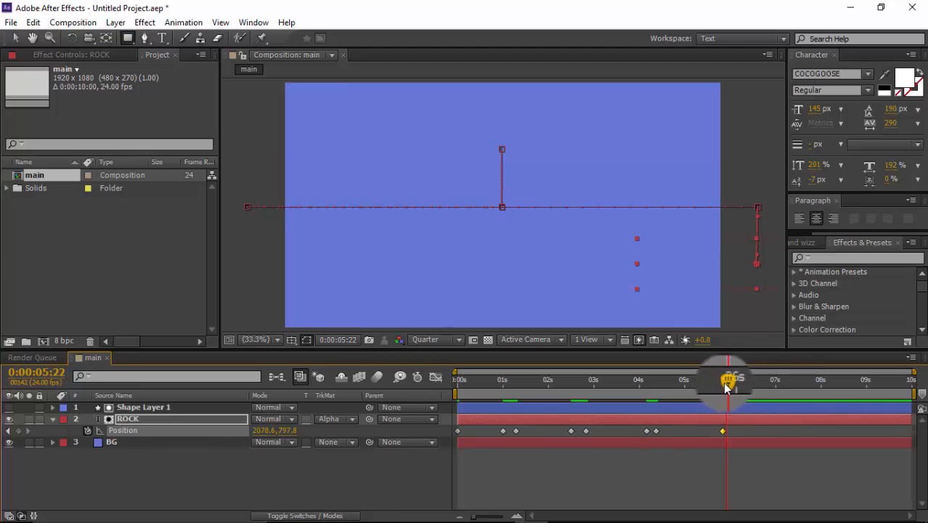
left_click(19, 431)
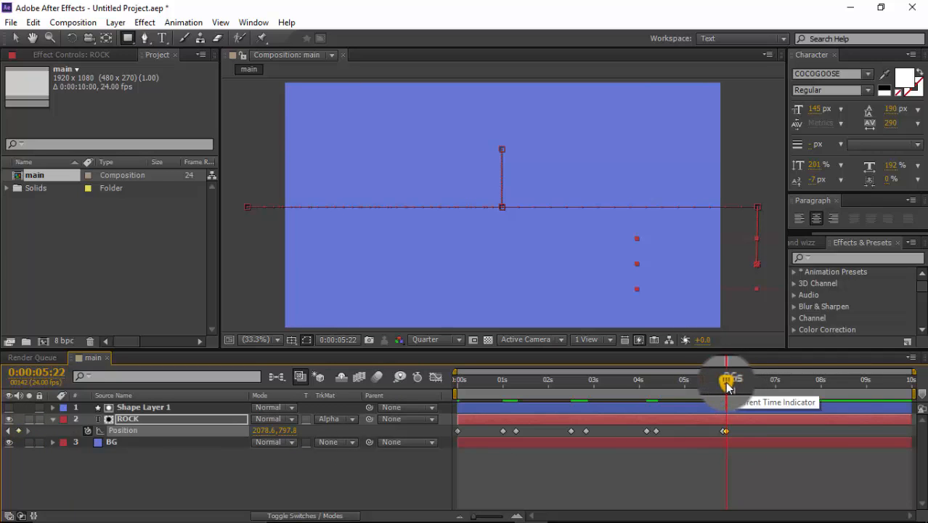
left_click_drag(726, 380, 777, 384)
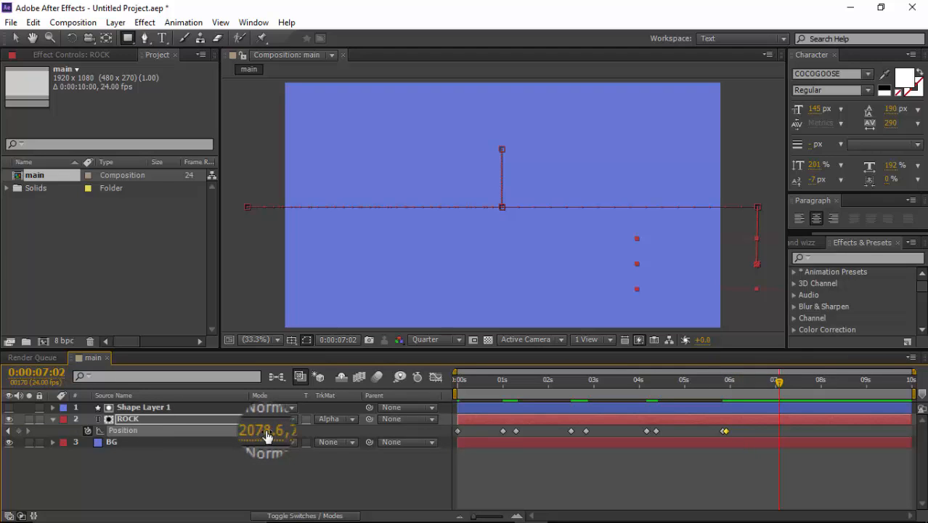
left_click_drag(266, 434, 193, 435)
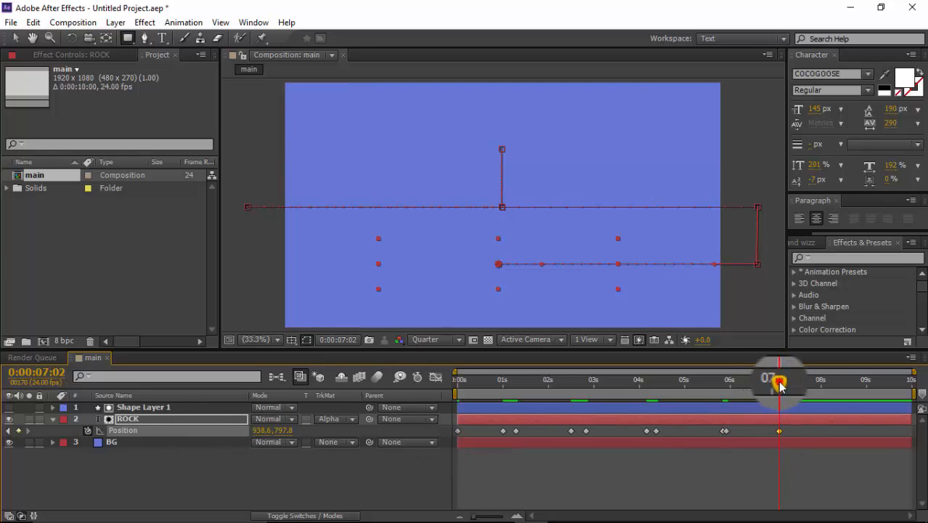
Step: Repeat ROCK's Position value in a keyframe at 0:00:07:03, and raise the layer to Y 567.8 at 0:00:08:10
left_click_drag(779, 382, 781, 382)
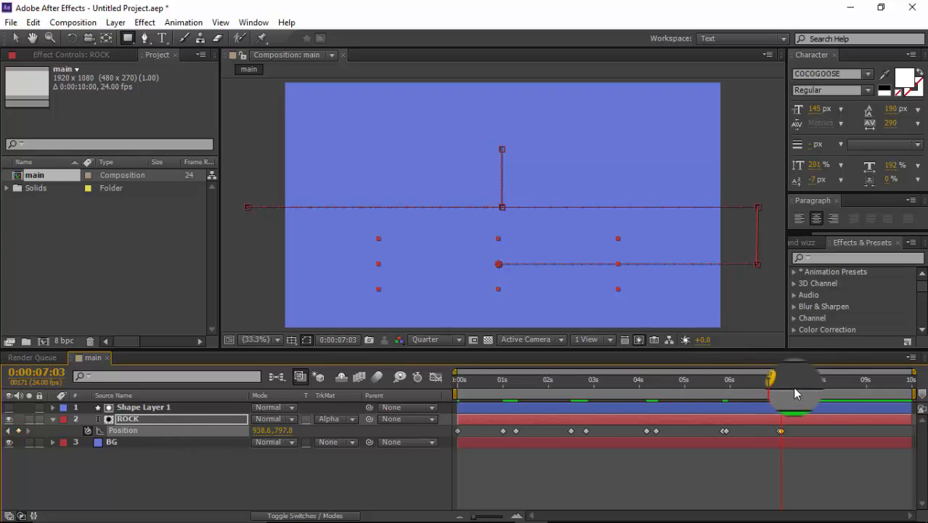
left_click_drag(774, 380, 842, 387)
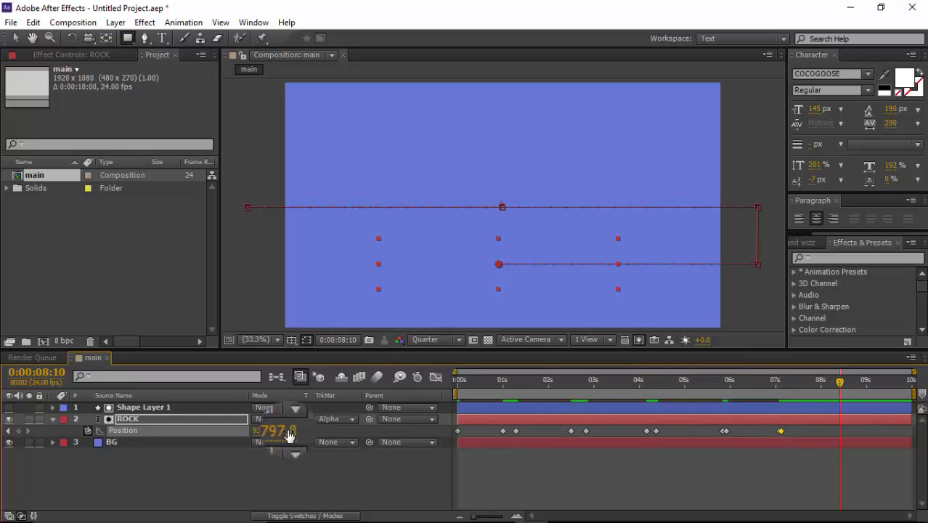
left_click_drag(288, 434, 269, 429)
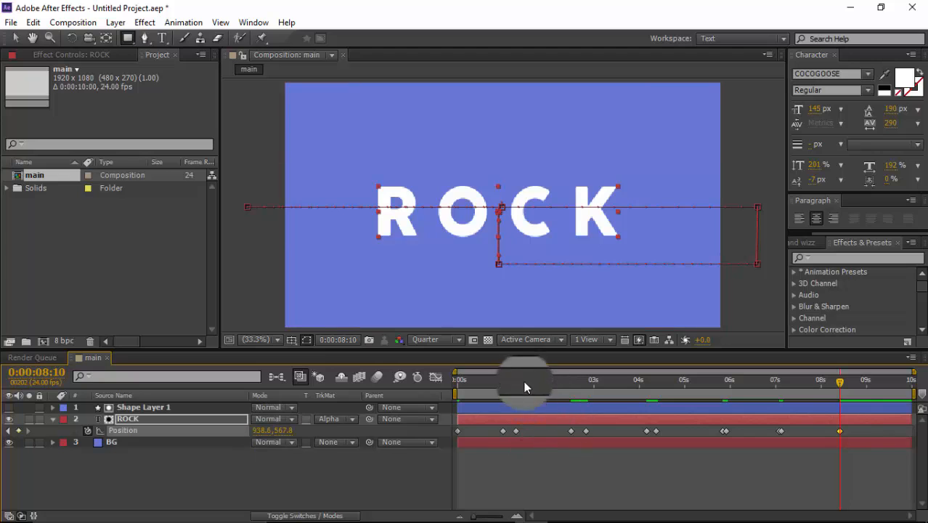
Step: End the composition's work area at 0:00:08:16
left_click_drag(839, 381, 853, 388)
key("n")
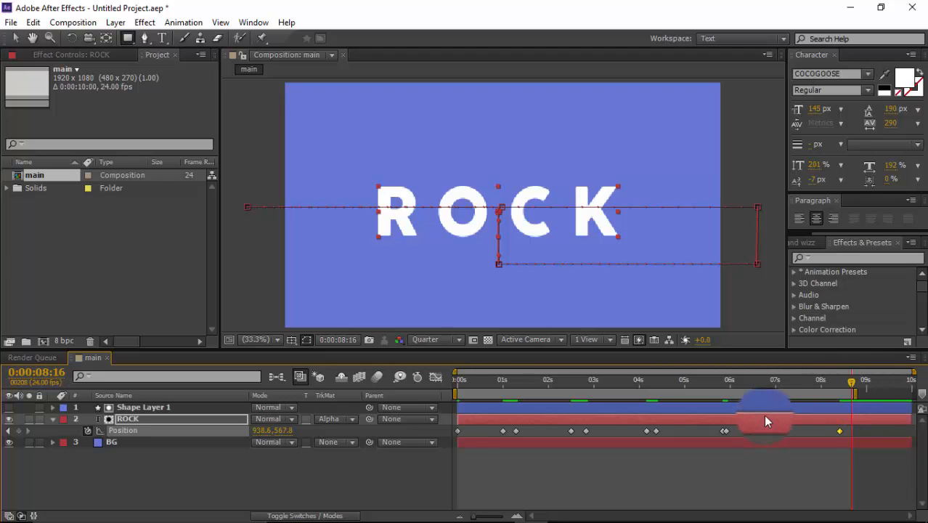
Step: Preview the ROCK text animation across the work area before easing it
key("space")
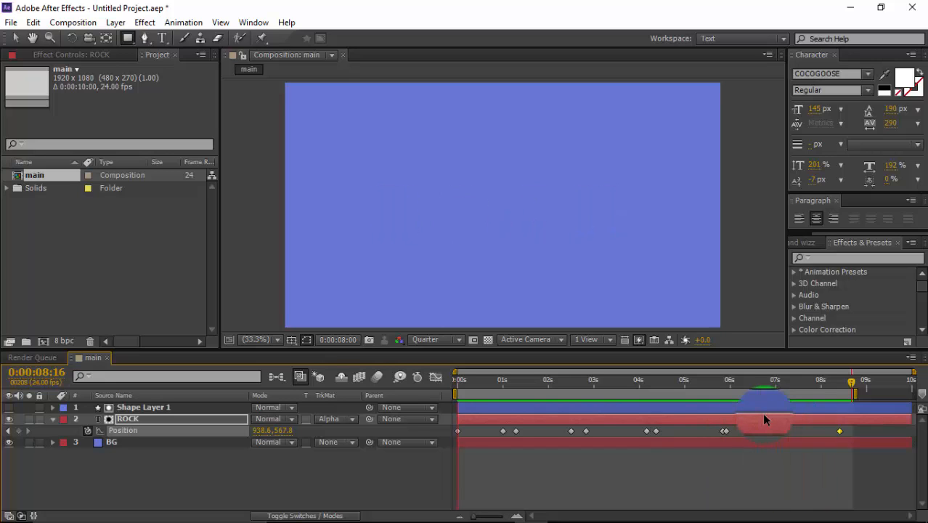
key("space")
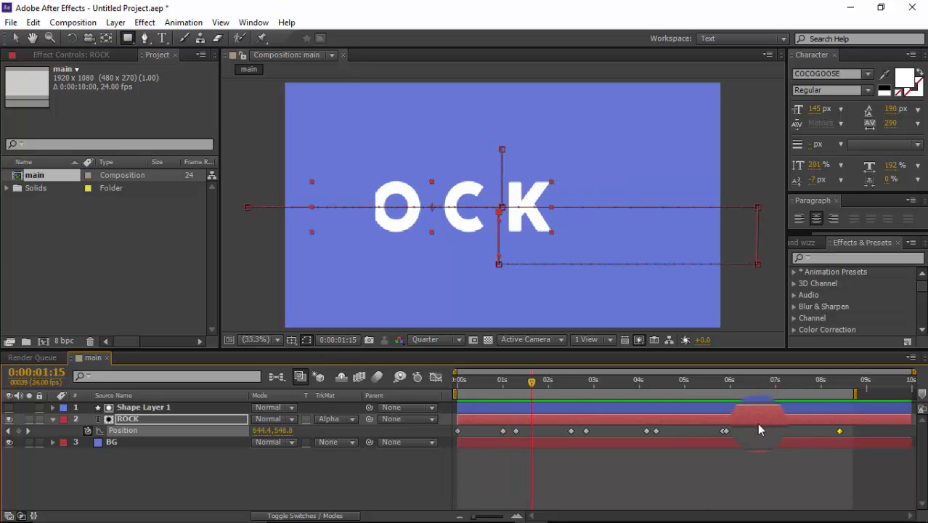
left_click_drag(527, 382, 479, 385)
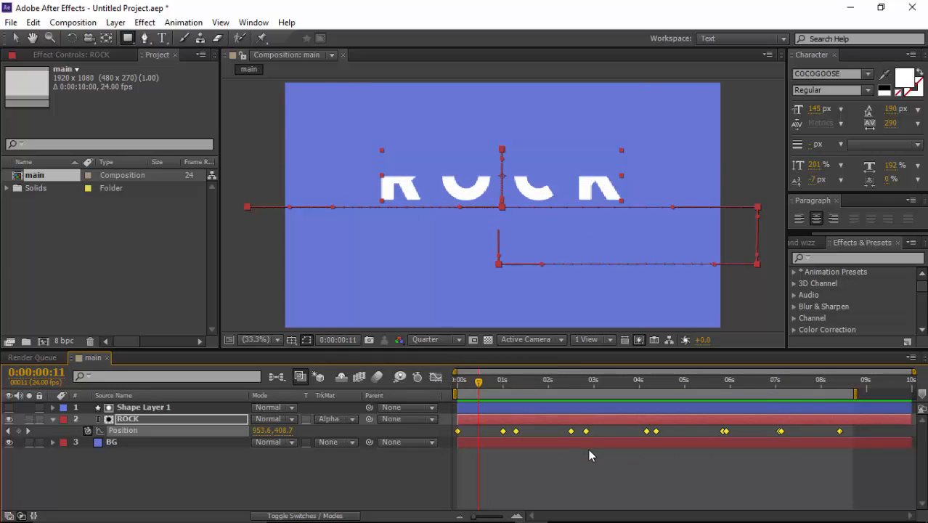
Step: Apply Easy Ease to all of the ROCK layer's Position keyframes
left_click_drag(855, 434, 457, 436)
right_click(512, 432)
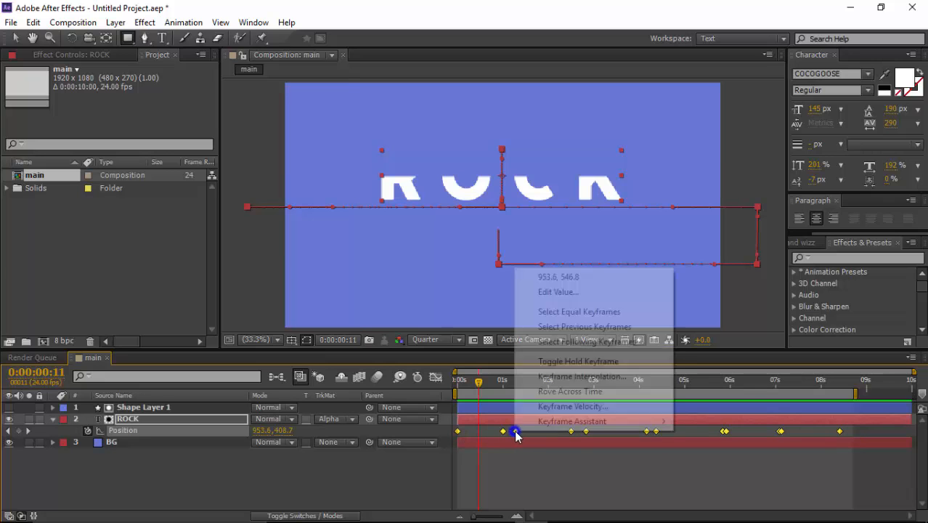
mouse_move(651, 427)
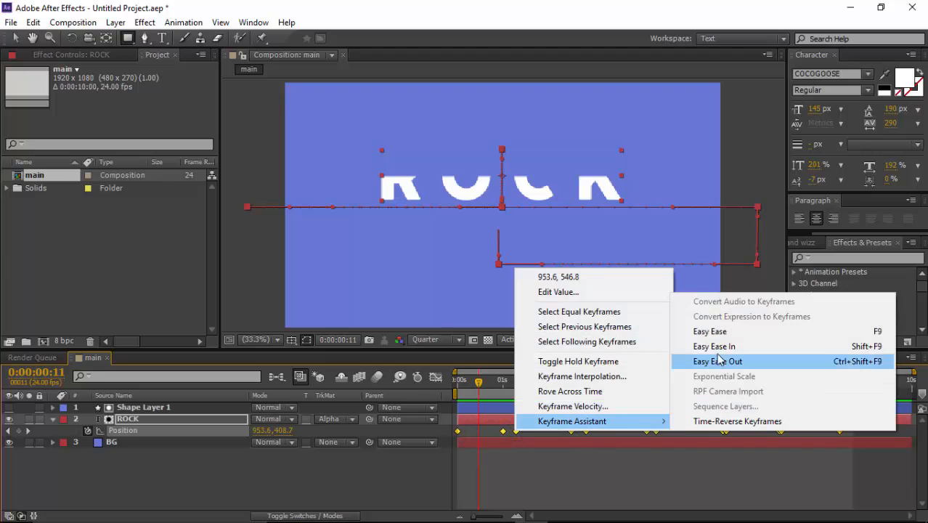
left_click(717, 331)
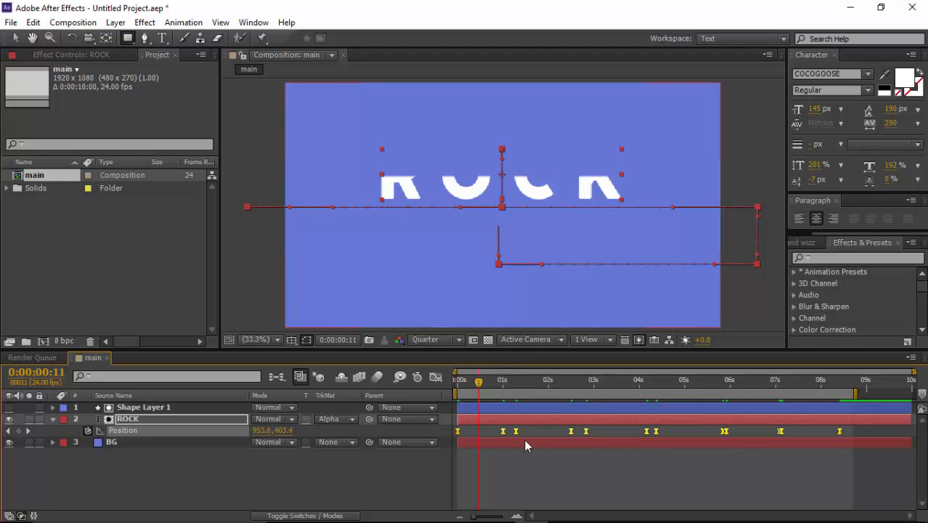
Step: Show ROCK's Position speed graph and reshape the first move's curve so its speed peaks right after 0 s and tapers off slowly
left_click(435, 377)
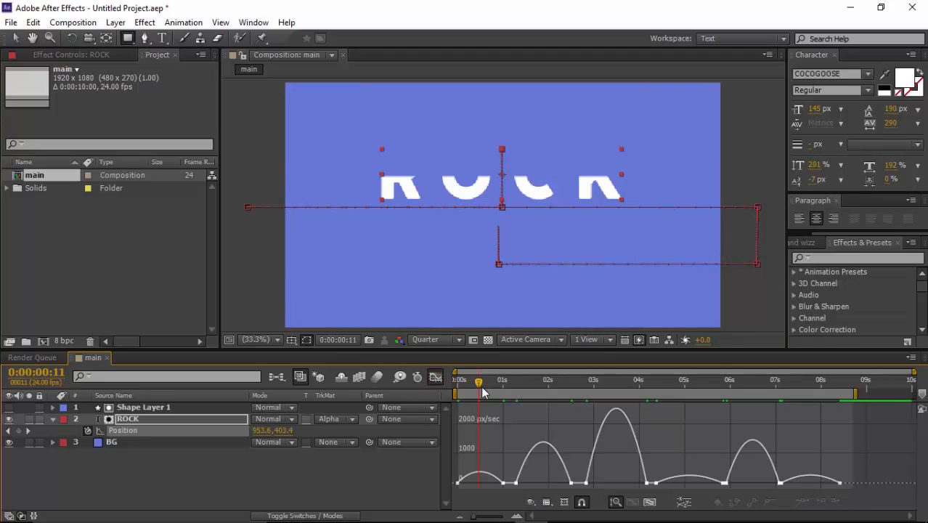
left_click_drag(475, 386, 460, 390)
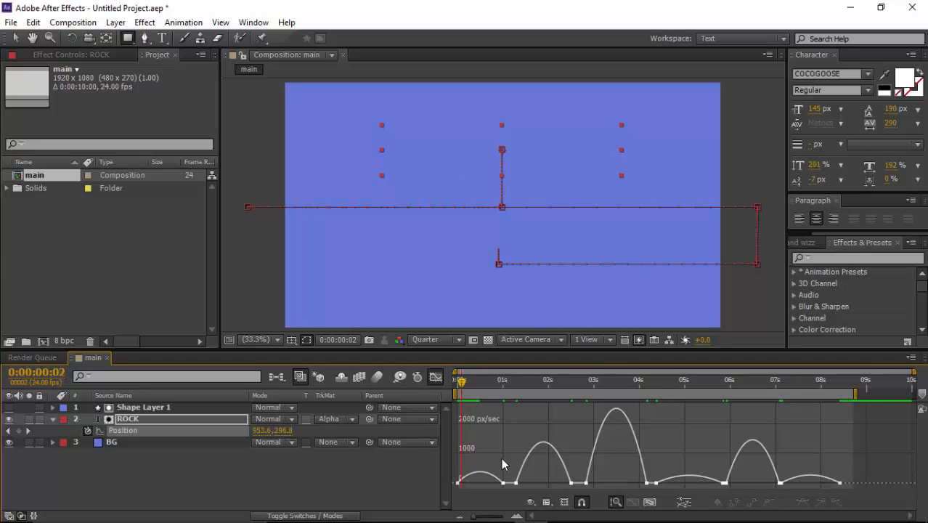
left_click(649, 501)
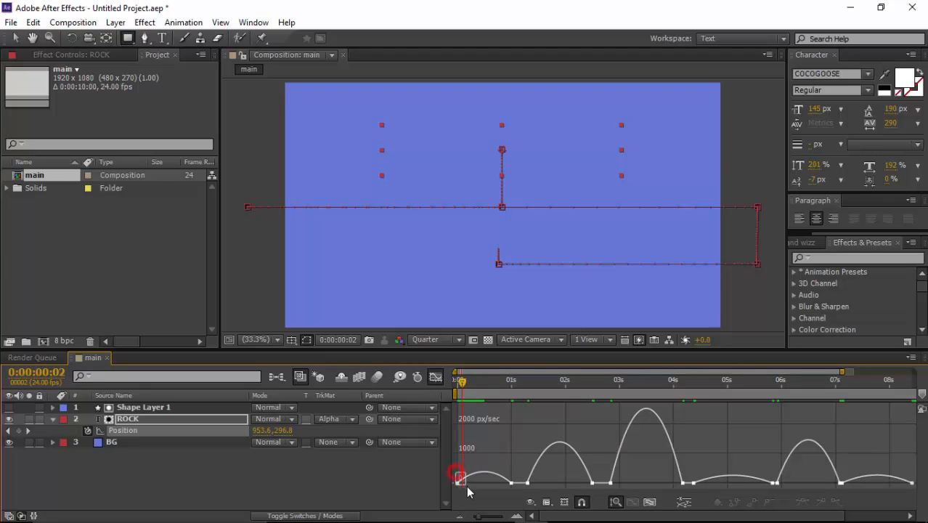
left_click_drag(467, 486, 493, 494)
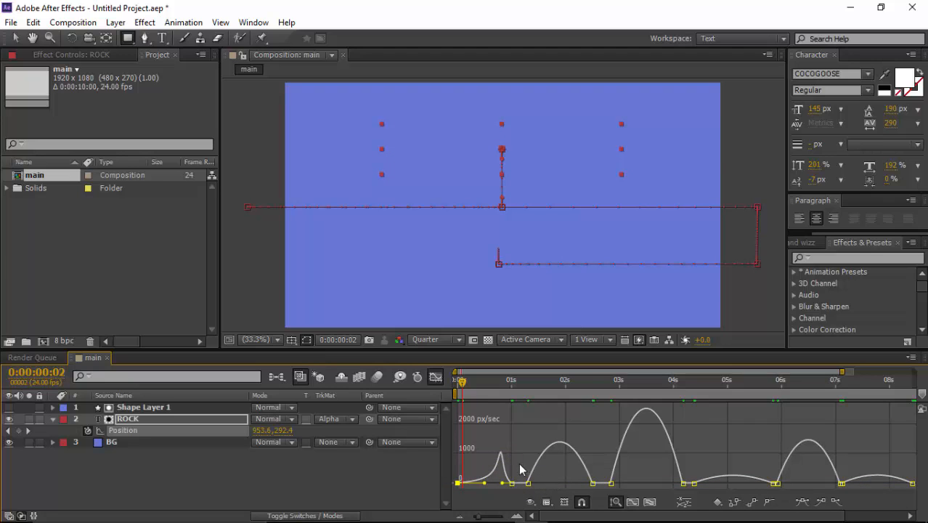
left_click_drag(479, 384, 466, 413)
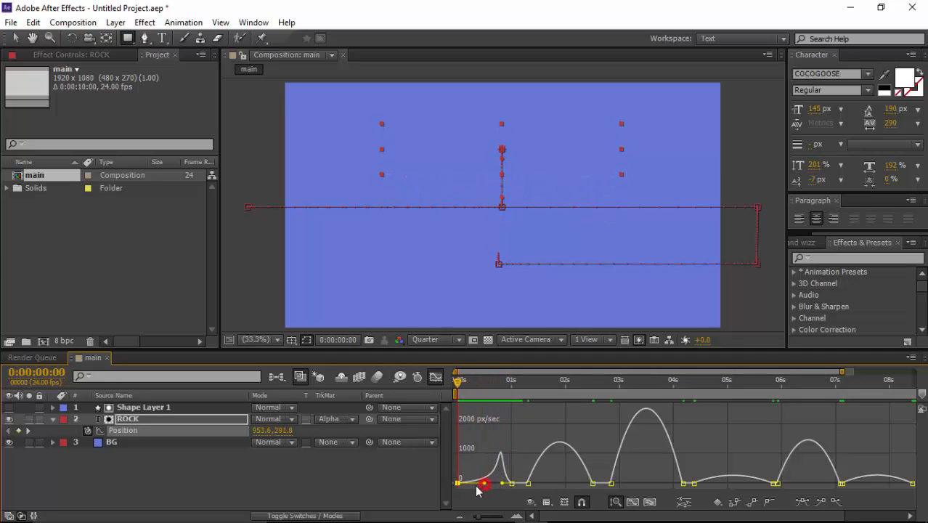
mouse_move(476, 486)
left_mouse_down()
mouse_move(462, 487)
mouse_move(498, 487)
mouse_move(468, 489)
left_mouse_up()
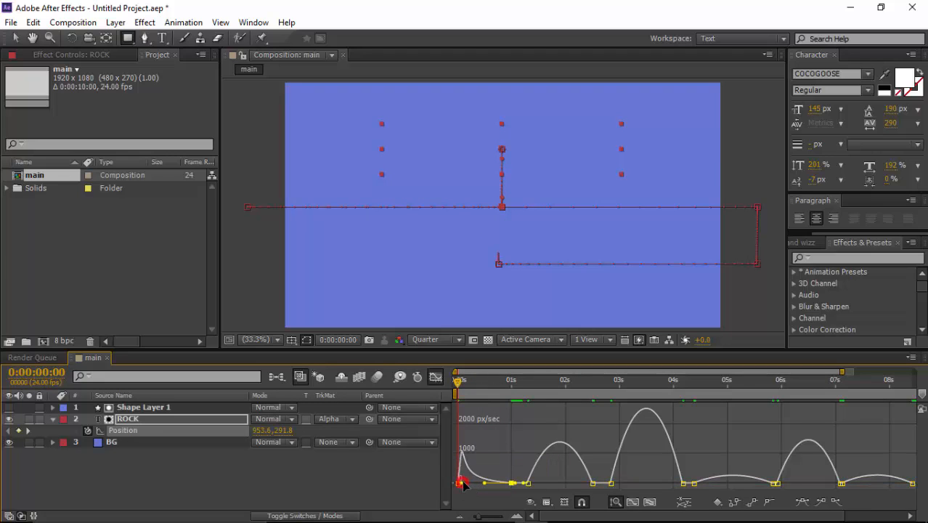
Step: Lengthen the influence handles of ROCK's second move so its speed curve peaks sharply around 2 s, and preview the motion
left_click_drag(459, 383, 537, 388)
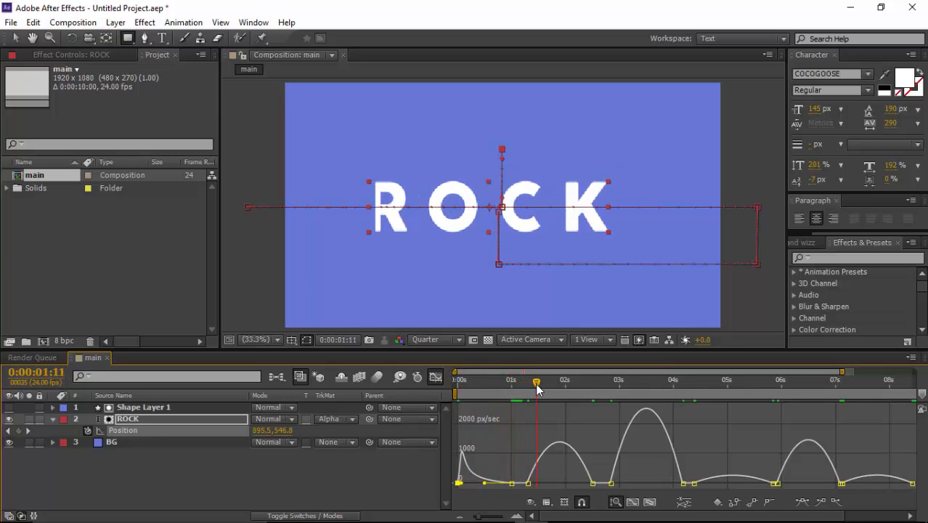
left_click(526, 479)
left_click_drag(535, 496, 570, 484)
key("space")
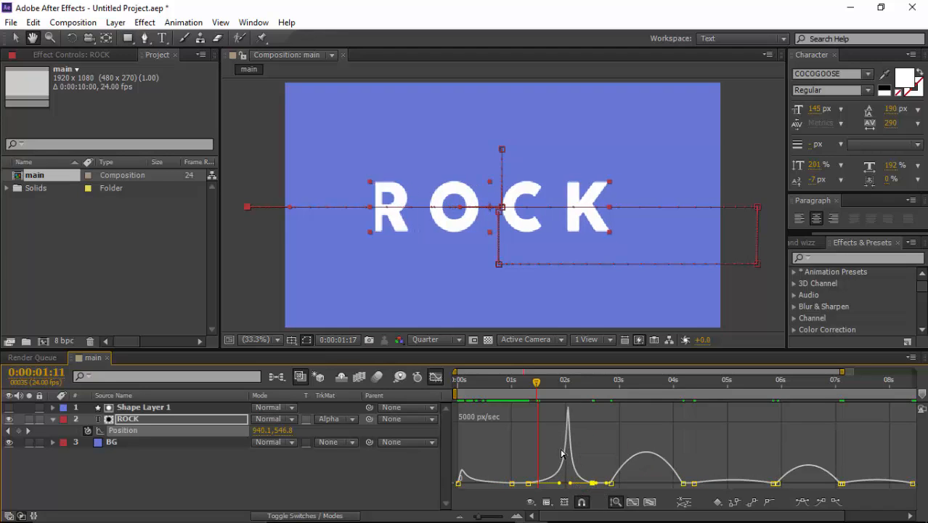
key("space")
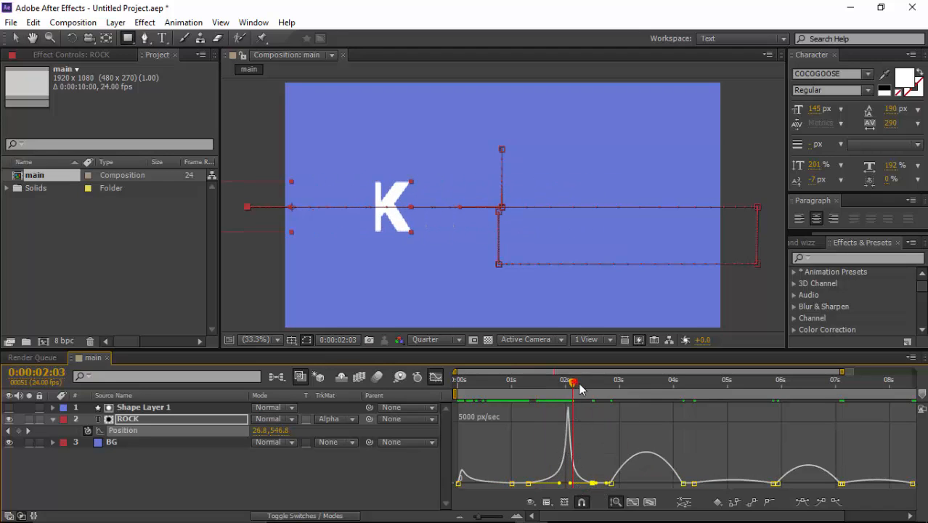
Step: Set the third move's incoming influence to about 98% so its speed peaks near 3 s, and preview the motion
left_click_drag(579, 388, 602, 390)
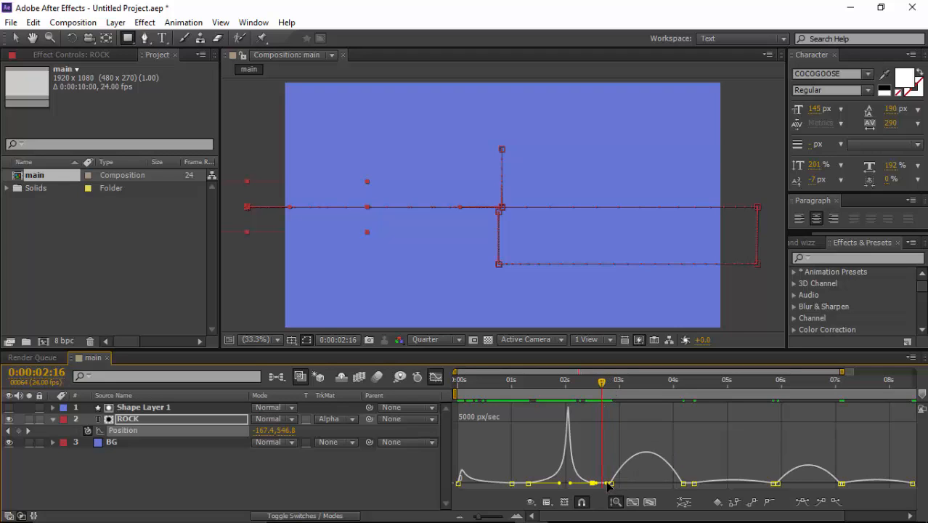
left_click(680, 483)
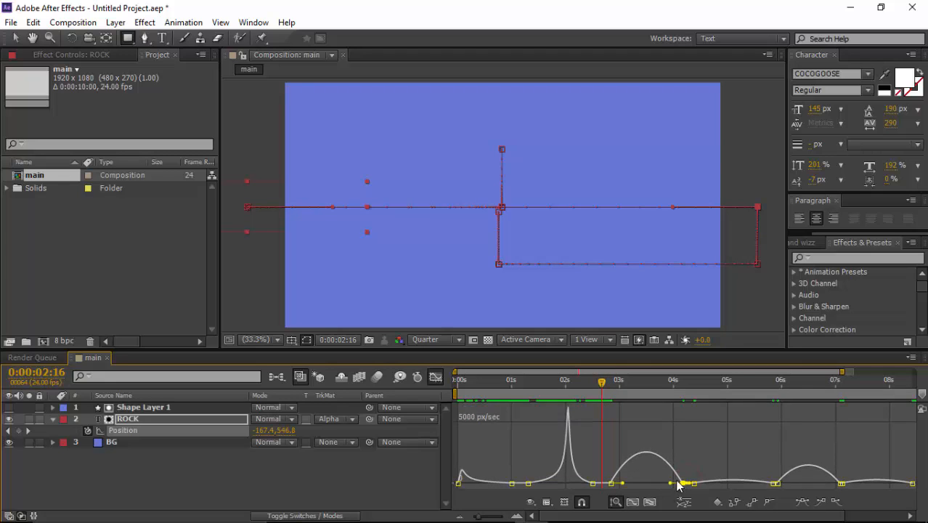
left_click_drag(668, 485, 647, 492)
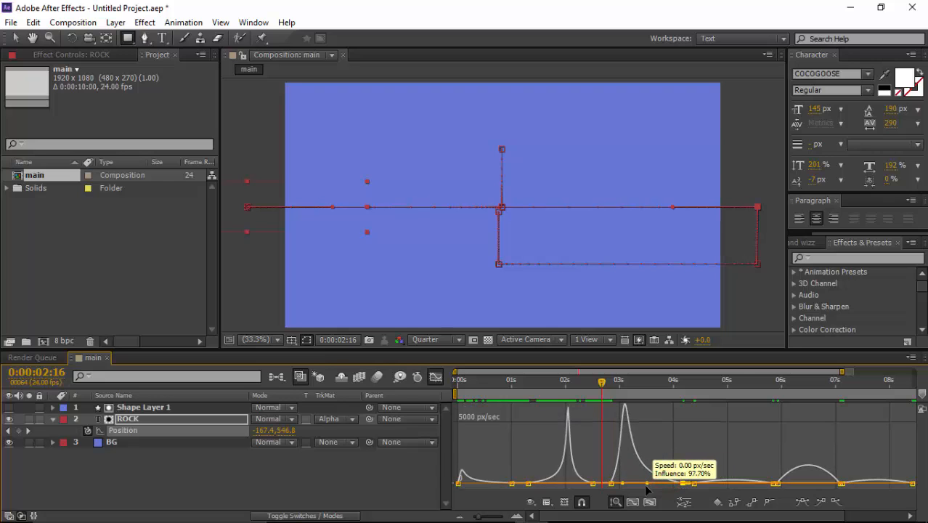
key("space")
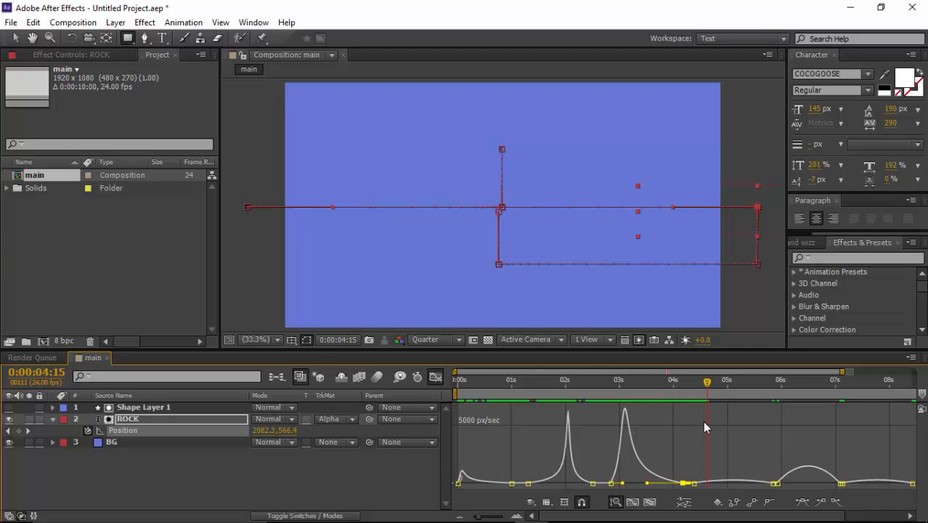
Step: Give the move ending at 0:00:07:02 a sharp mid-move speed peak, and shift the final move's speed peak toward its start
left_click_drag(706, 385, 832, 384)
left_click_drag(841, 466, 803, 486)
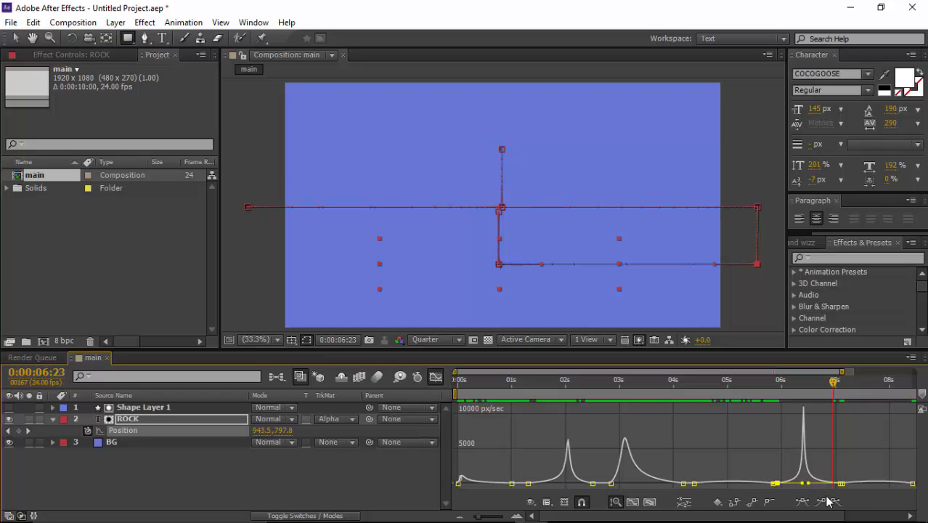
scroll(820, 515, "right", 3)
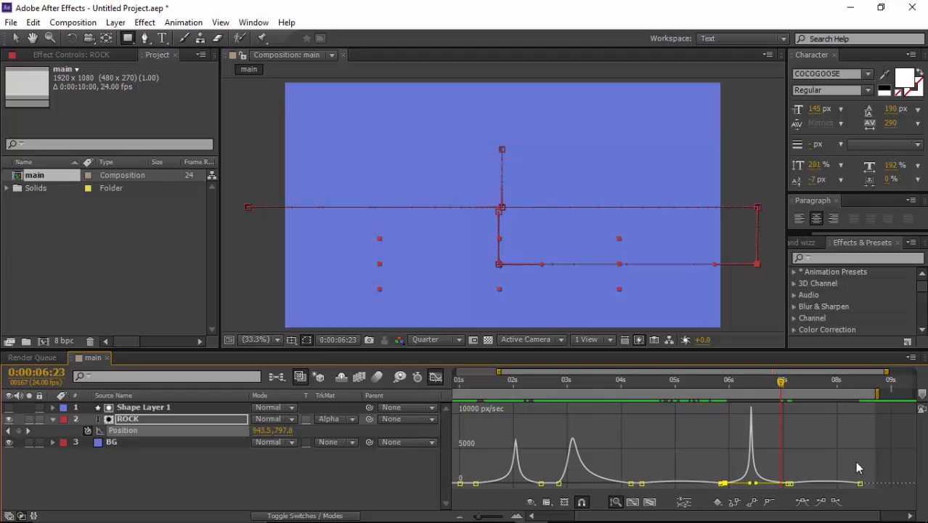
left_click(858, 483)
left_click_drag(849, 486, 802, 487)
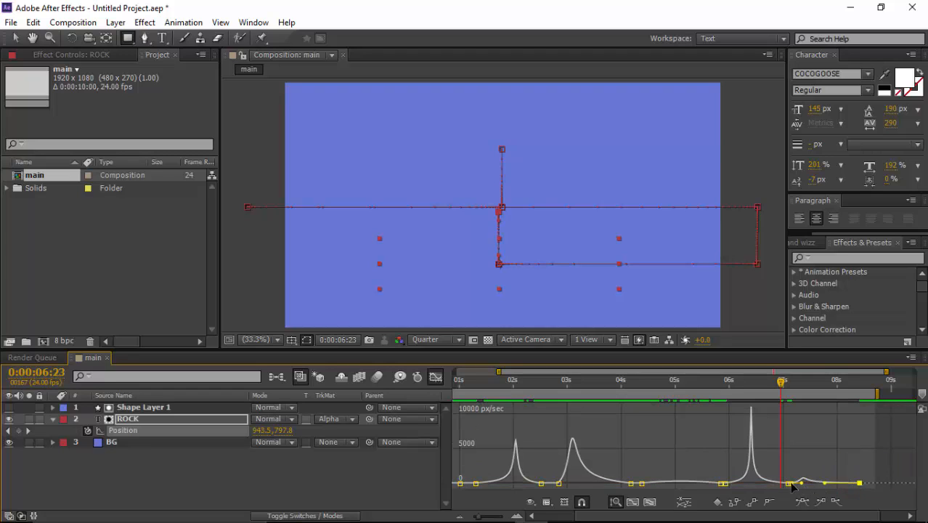
left_click(791, 484)
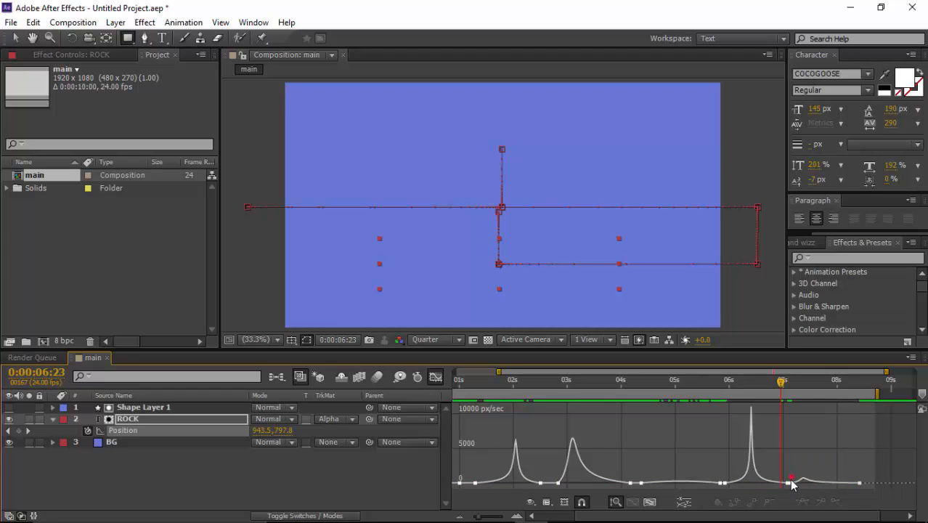
left_click(789, 482)
left_click_drag(804, 488, 803, 487)
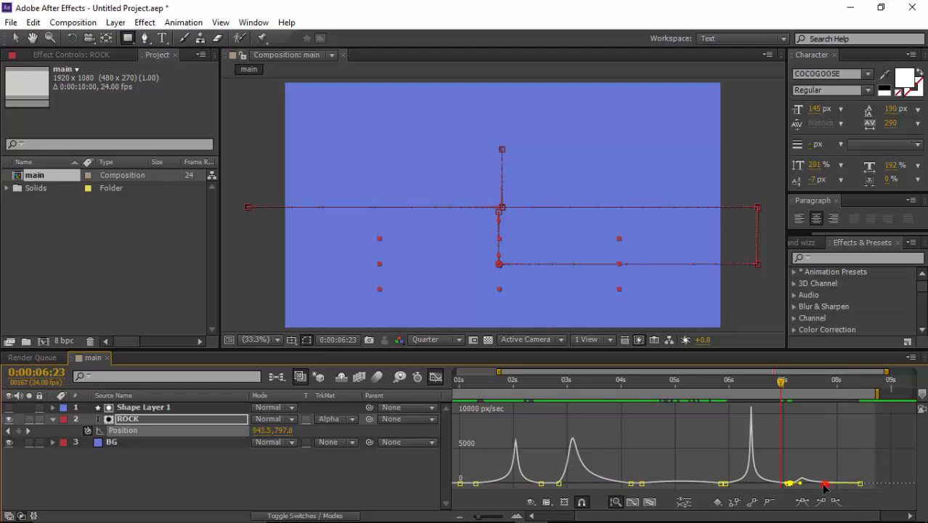
left_click(824, 483)
Step: Preview the ROCK animation with the reshaped speed curves
left_click_drag(753, 381, 557, 401)
key("space")
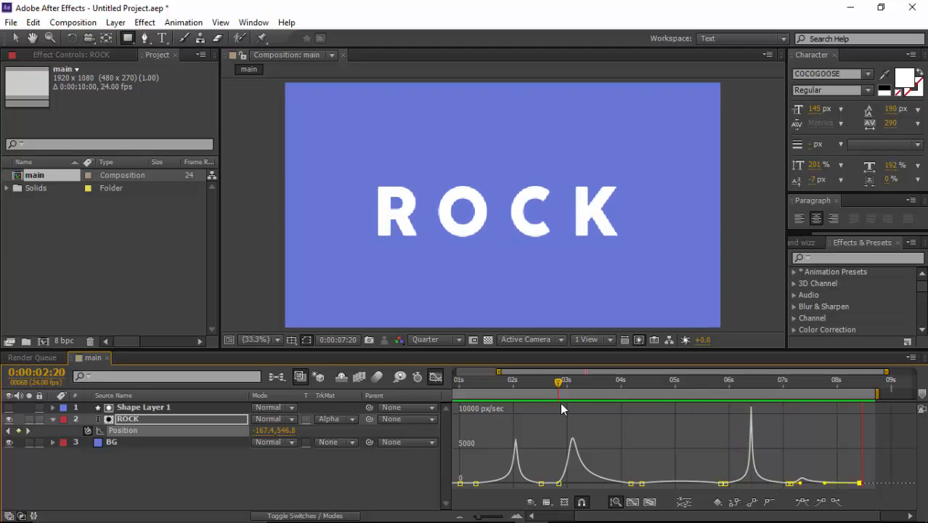
key("space")
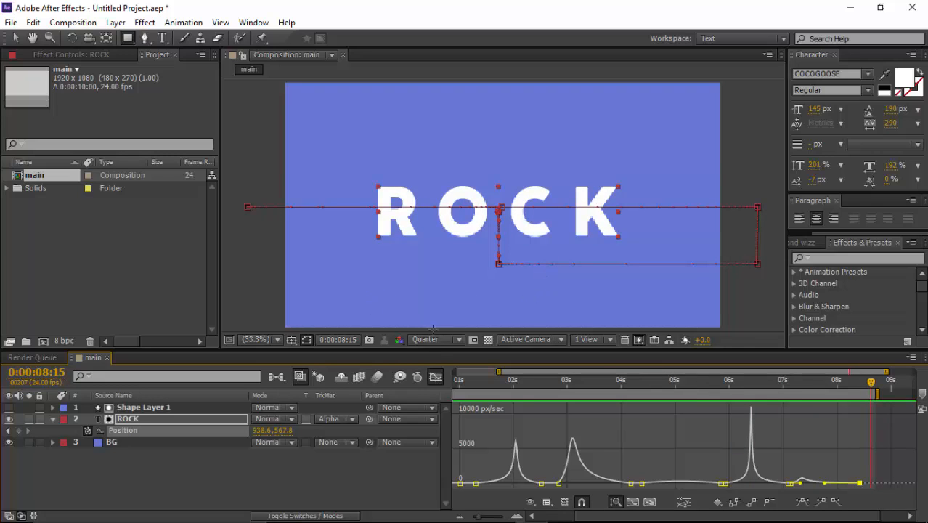
Step: Leave the speed graph, move ROCK's Position keyframe pair near 0:00:05:20 earlier to about 0:00:04:17, and preview the timing
left_click(434, 376)
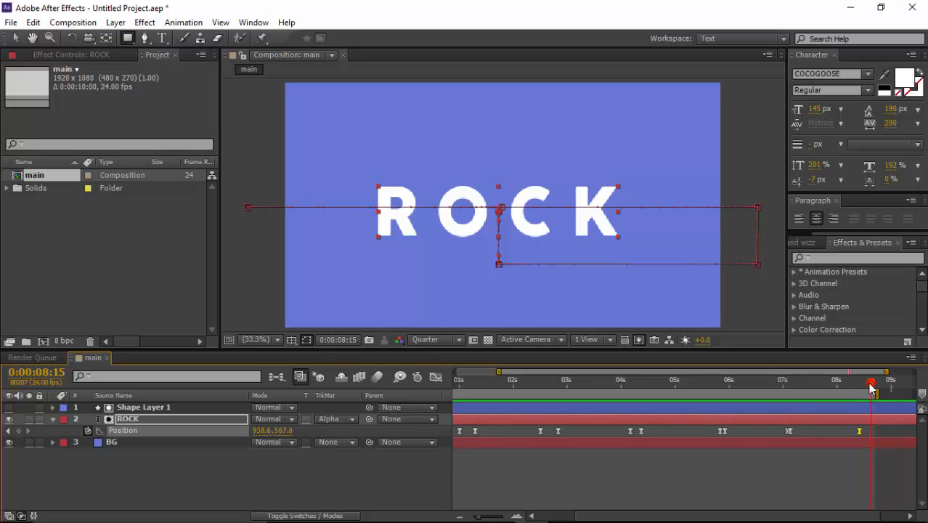
left_click_drag(871, 388, 663, 431)
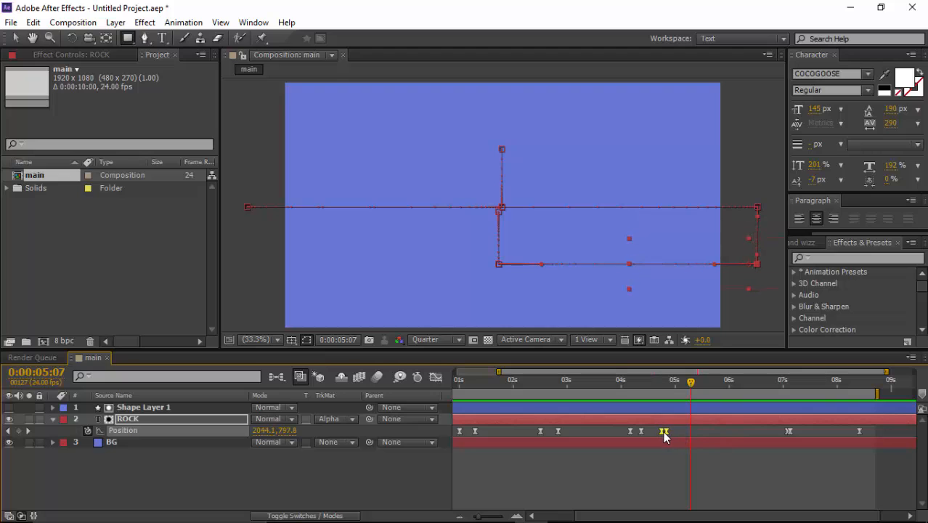
left_click_drag(687, 386, 623, 393)
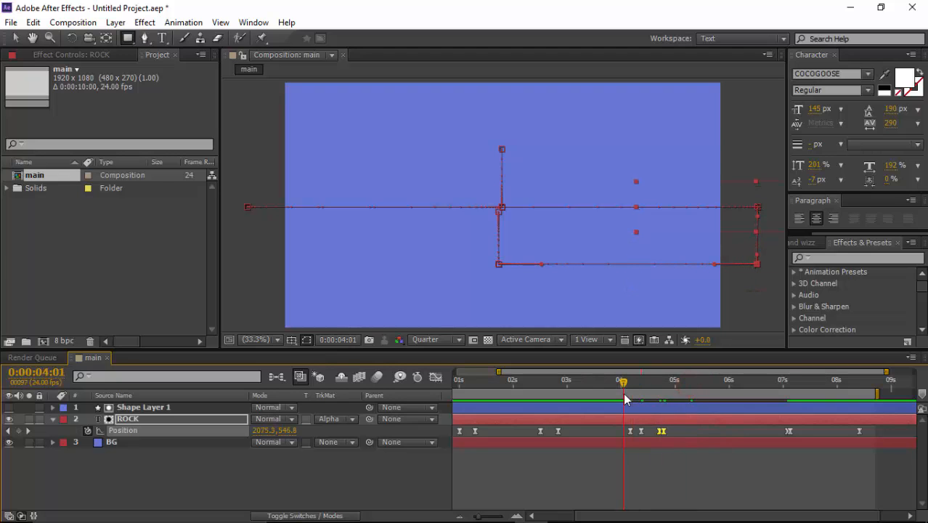
key("space")
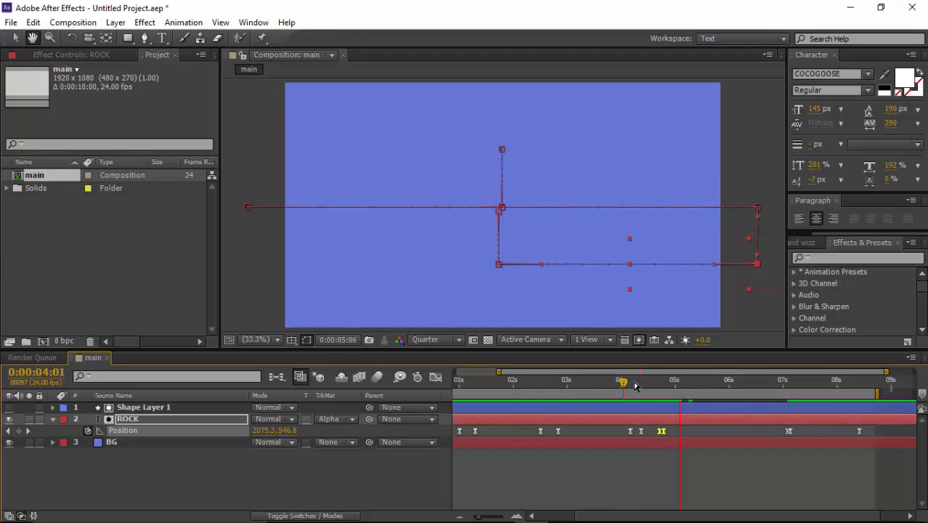
Step: Move ROCK's Position keyframe pair near 0:00:07:02 to about 0:00:05:02 and the last keyframe to about 0:00:06:09
left_click_drag(793, 430, 681, 433)
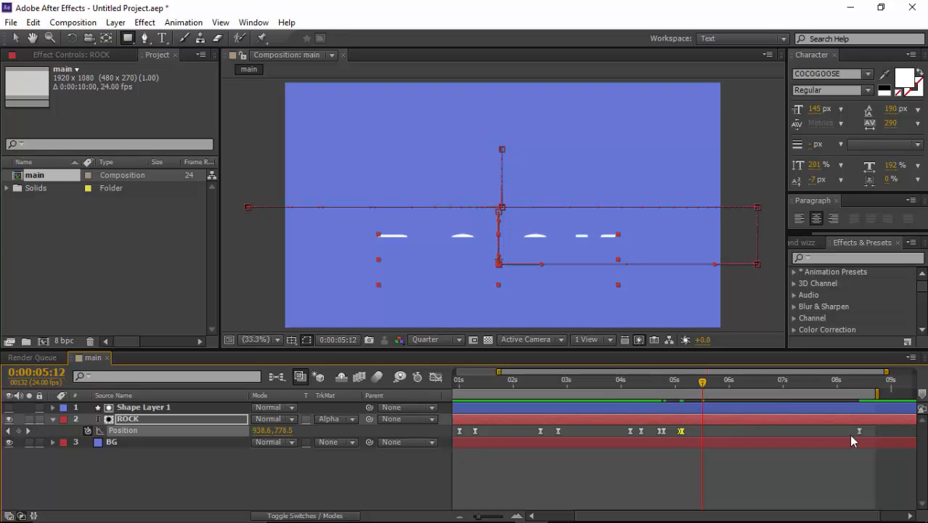
left_click(857, 431)
left_click_drag(857, 430, 748, 430)
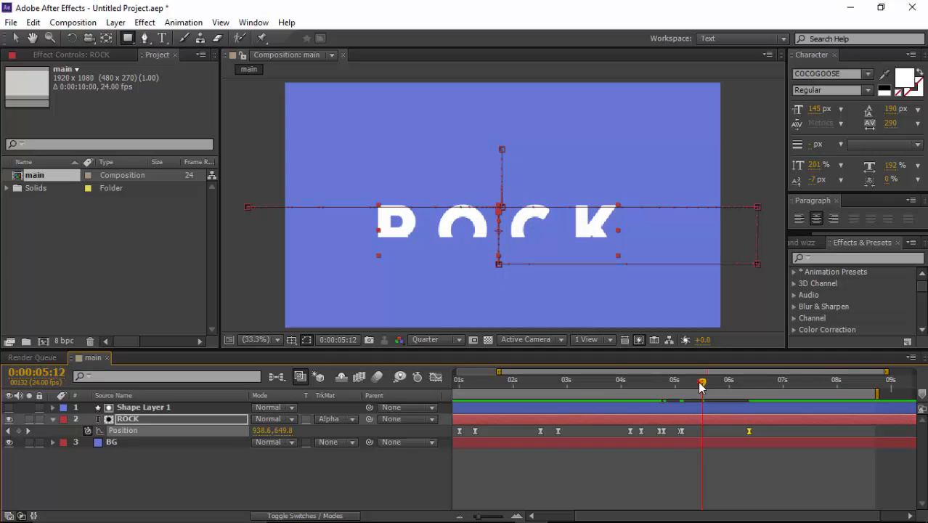
Step: Preview the retimed second half of the ROCK animation
left_click_drag(701, 380, 628, 386)
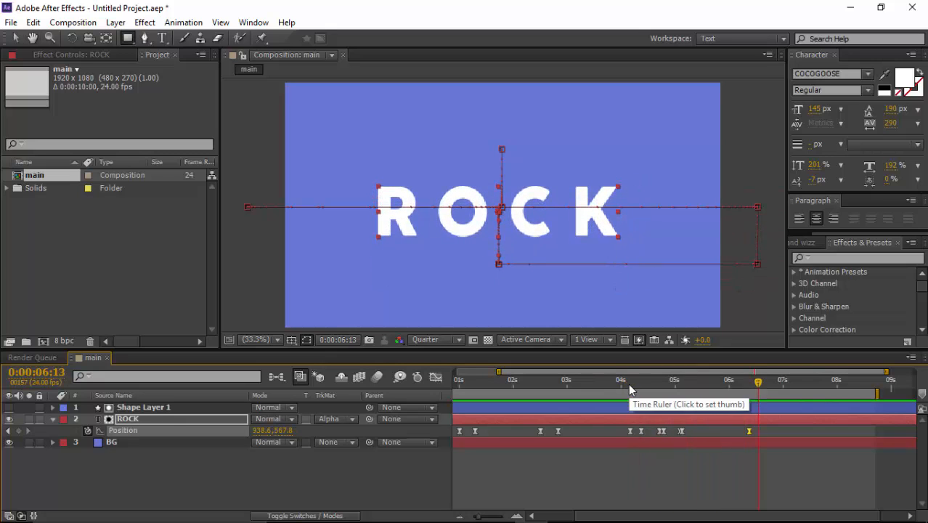
left_click_drag(623, 381, 577, 382)
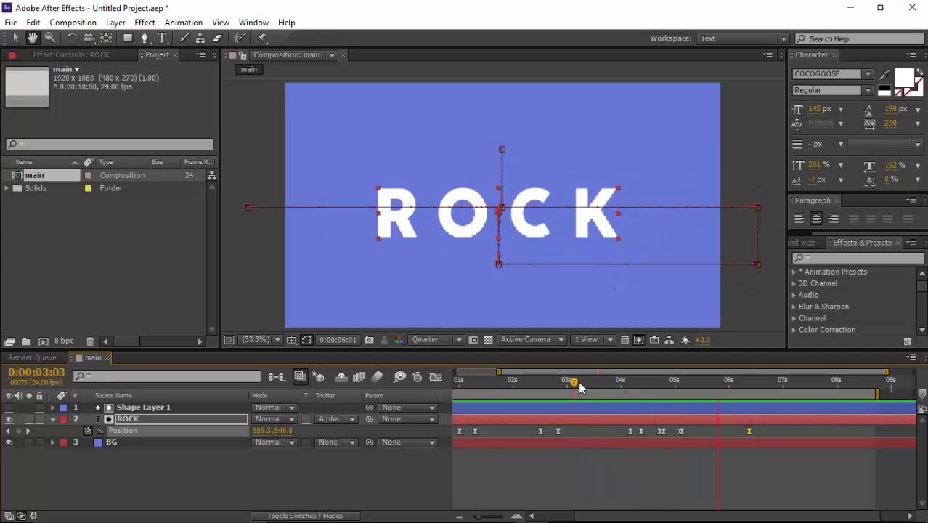
key("space")
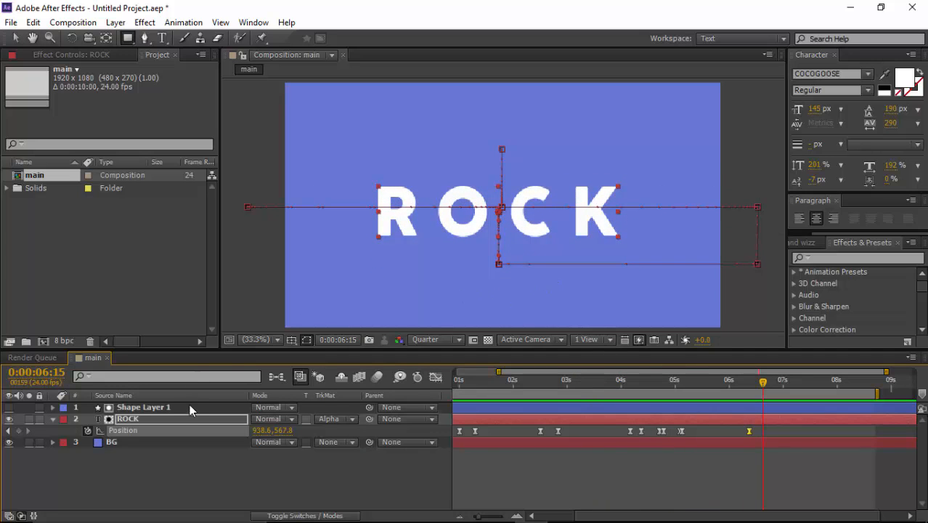
Step: Deselect the layers and preview the ROCK animation without the motion path showing
key("v")
left_click(262, 299)
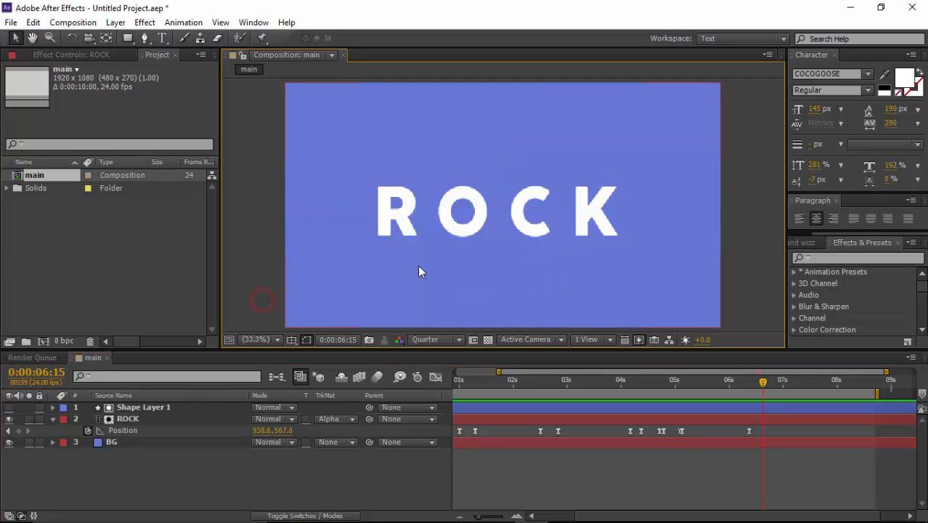
key("space")
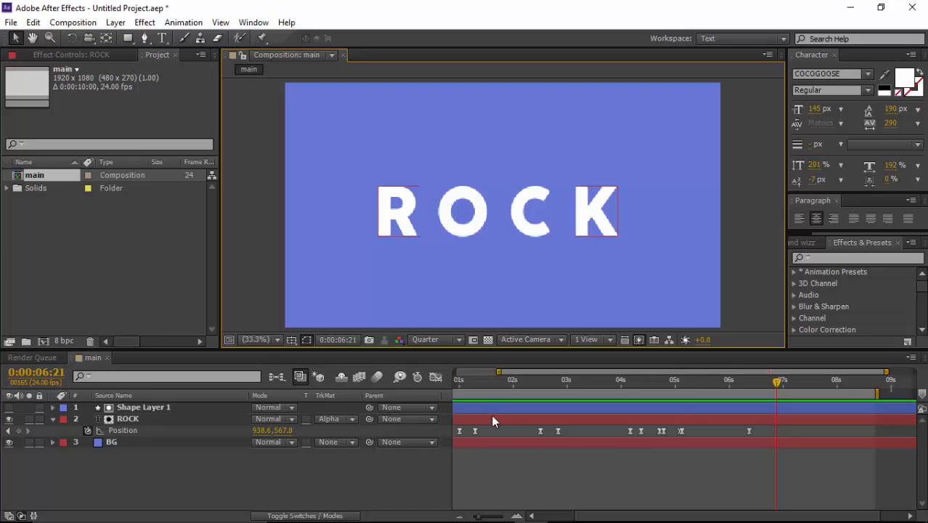
Step: Start Position keyframing on Shape Layer 1 at about 0:00:06:09, in line with ROCK's last Position keyframe
left_click(218, 407)
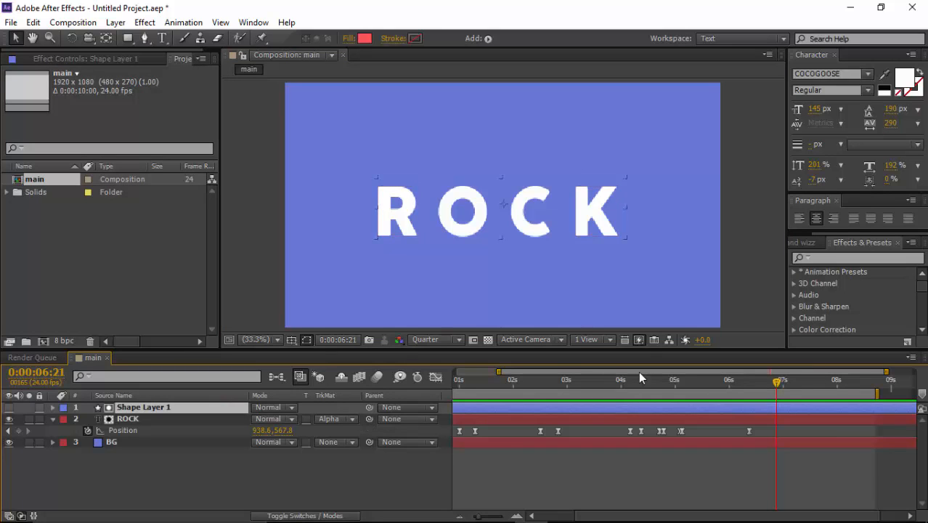
left_click_drag(663, 379, 744, 385)
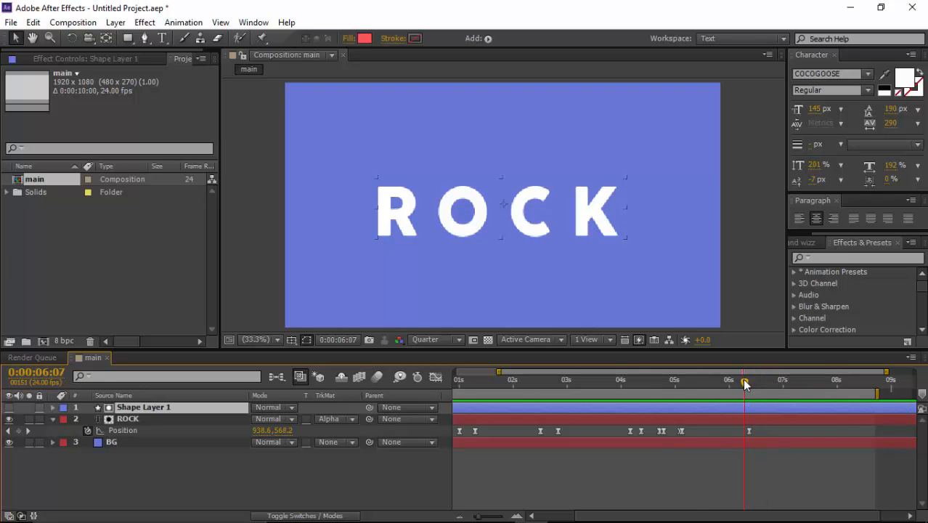
left_click_drag(742, 378, 761, 380)
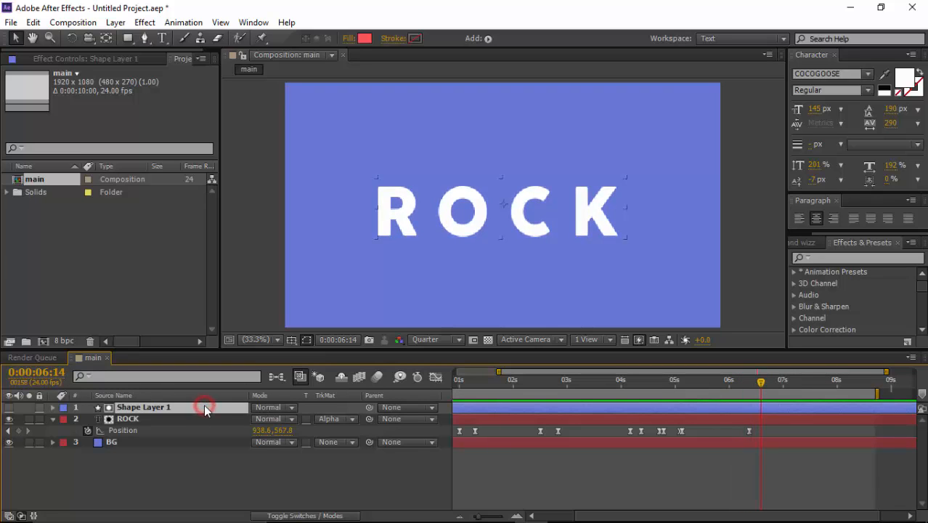
key("alt+shift+p")
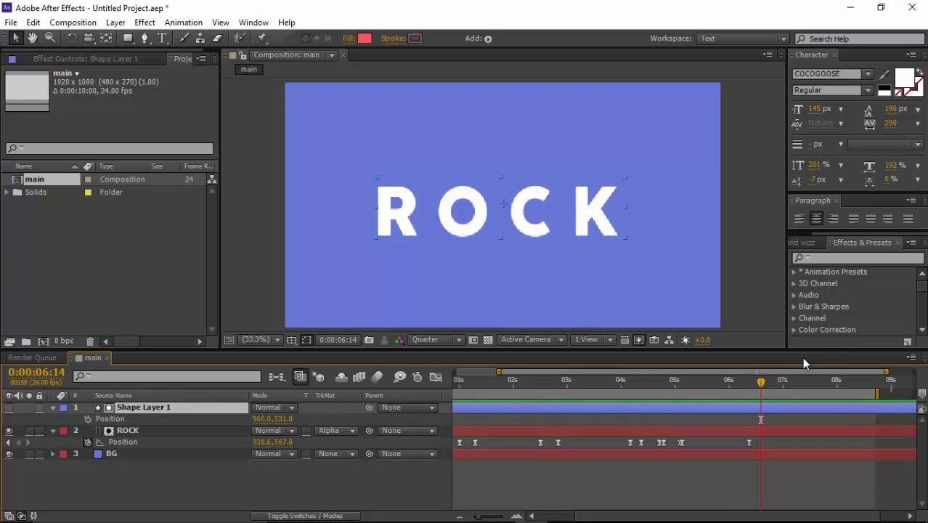
left_click_drag(760, 383, 748, 393)
key("Page_Down")
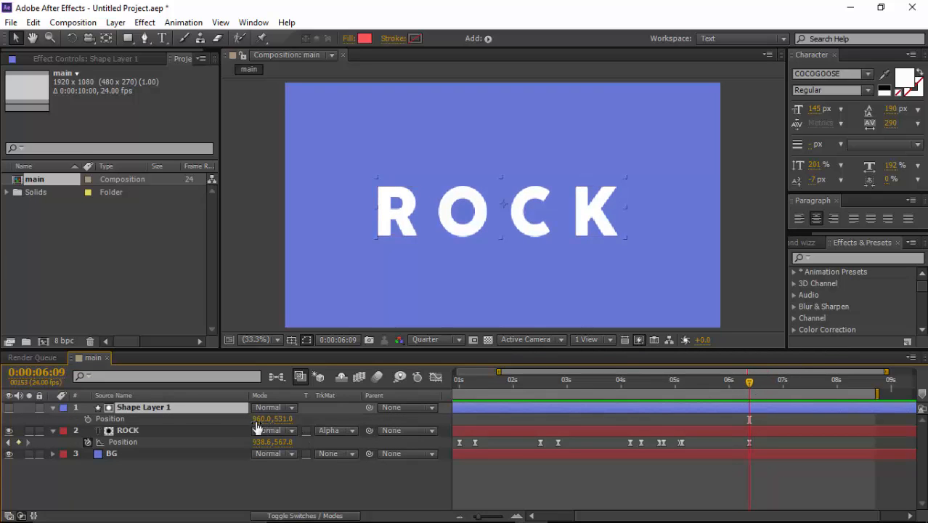
left_click(87, 419)
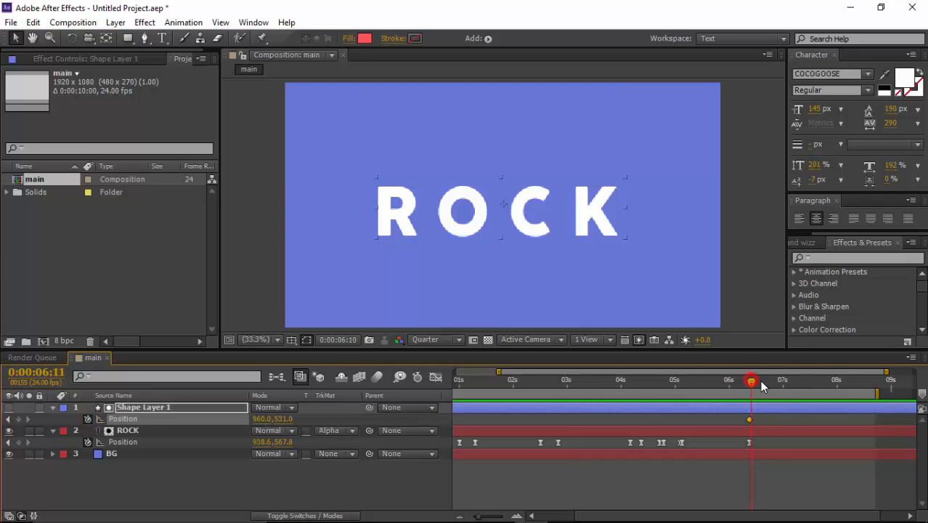
Step: Add a Shape Layer 1 Position keyframe at 0:00:07:00 that moves the matte off-frame to 2080.0, 531.0, and preview the wipe-out
left_click_drag(759, 380, 776, 379)
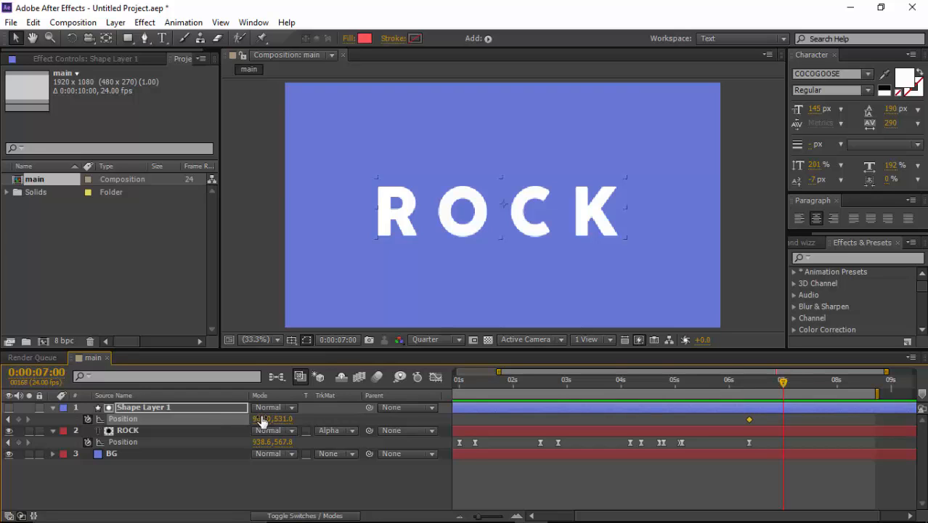
left_click_drag(263, 421, 337, 419)
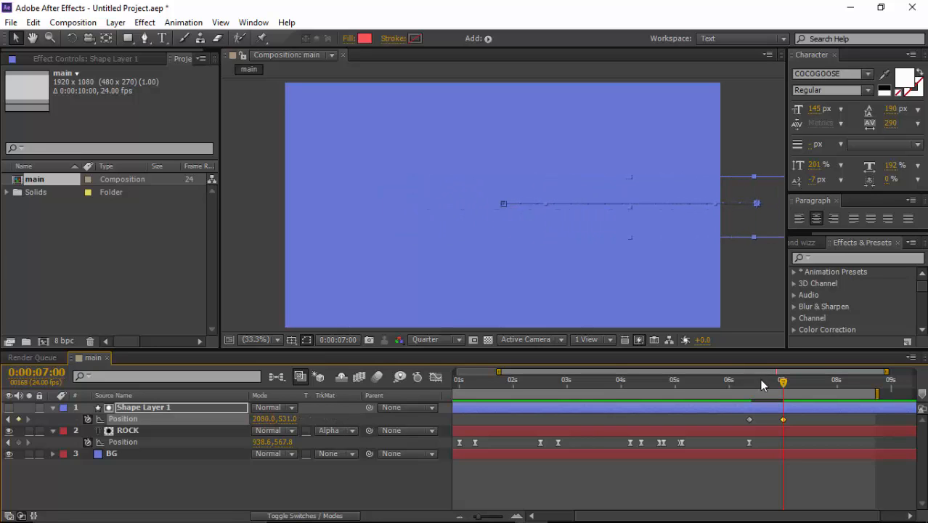
left_click_drag(755, 383, 731, 385)
key("space")
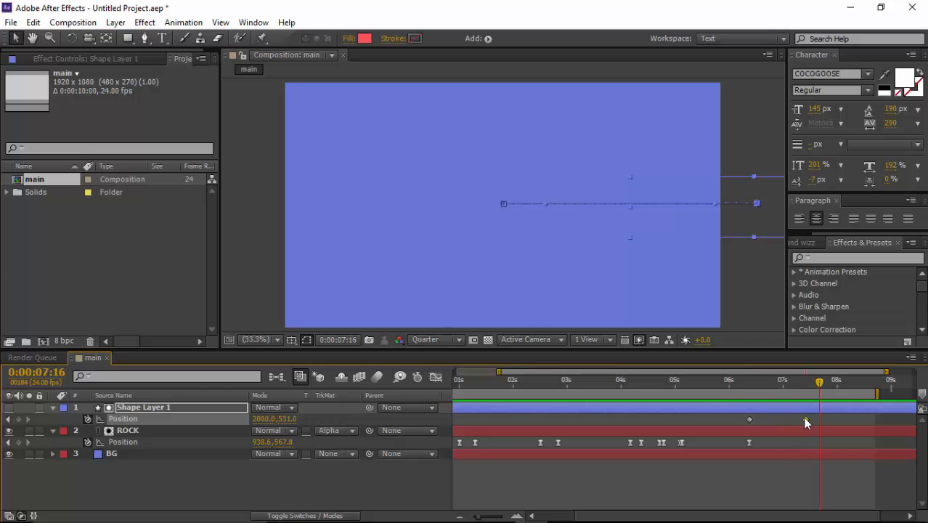
Step: Move Shape Layer 1's last Position keyframe to about 0:00:07:10, apply Easy Ease to both keyframes, and show their speed graph
left_click_drag(724, 403, 812, 421)
right_click(804, 419)
mouse_move(799, 408)
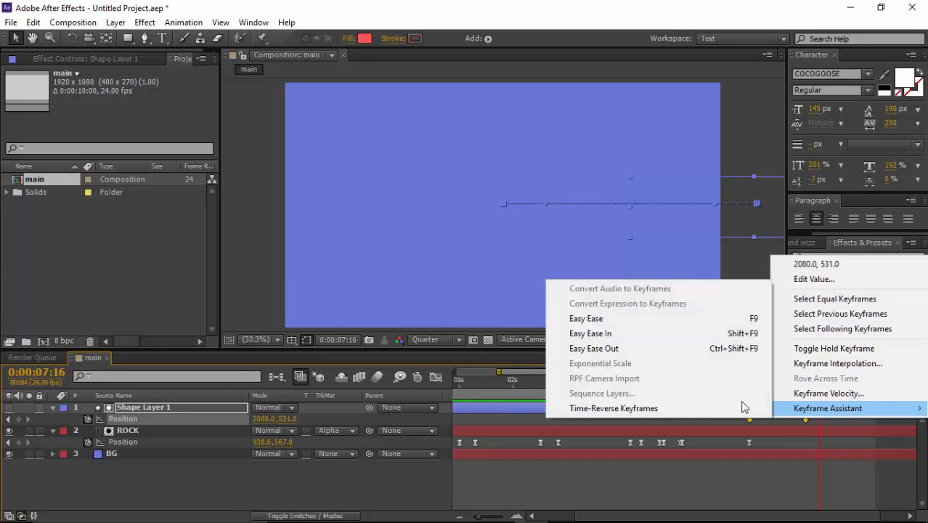
left_click(618, 319)
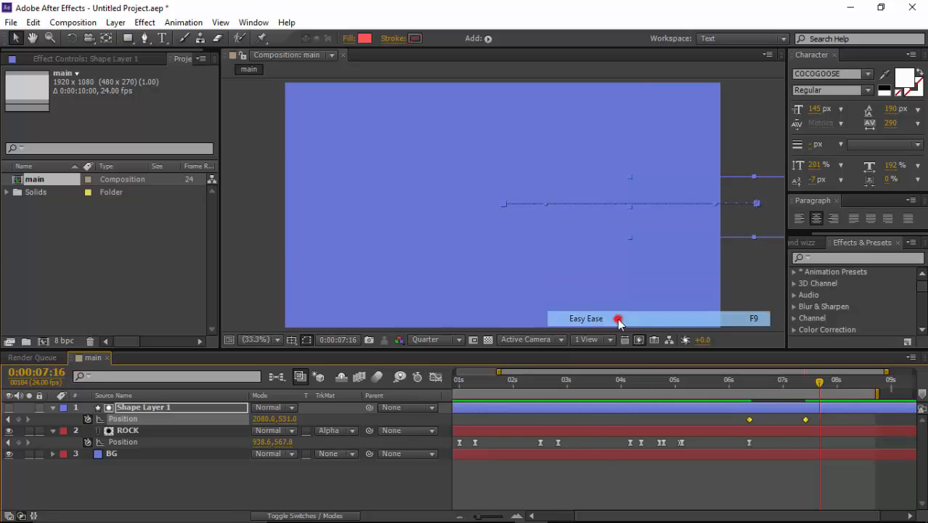
left_click(759, 383)
left_click(435, 376)
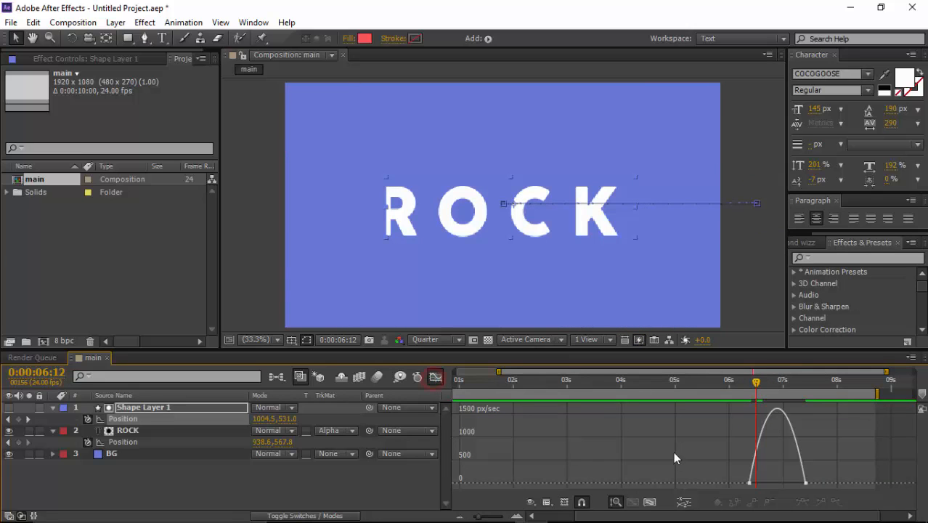
Step: Try a speed curve that peaks early for Shape Layer 1's Position move, and preview it
left_click_drag(733, 473, 758, 492)
mouse_move(729, 380)
left_mouse_down()
mouse_move(740, 380)
mouse_move(728, 384)
left_mouse_up()
key("space")
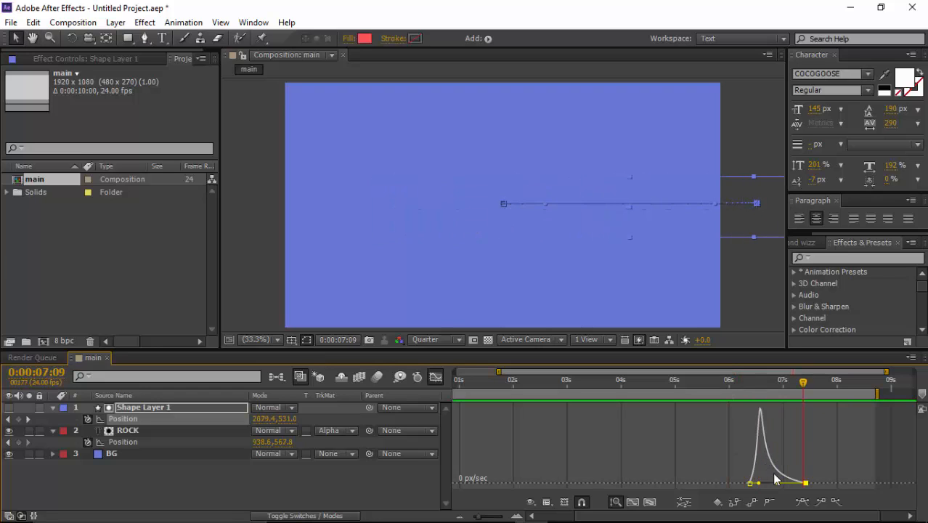
left_click_drag(775, 483, 784, 488)
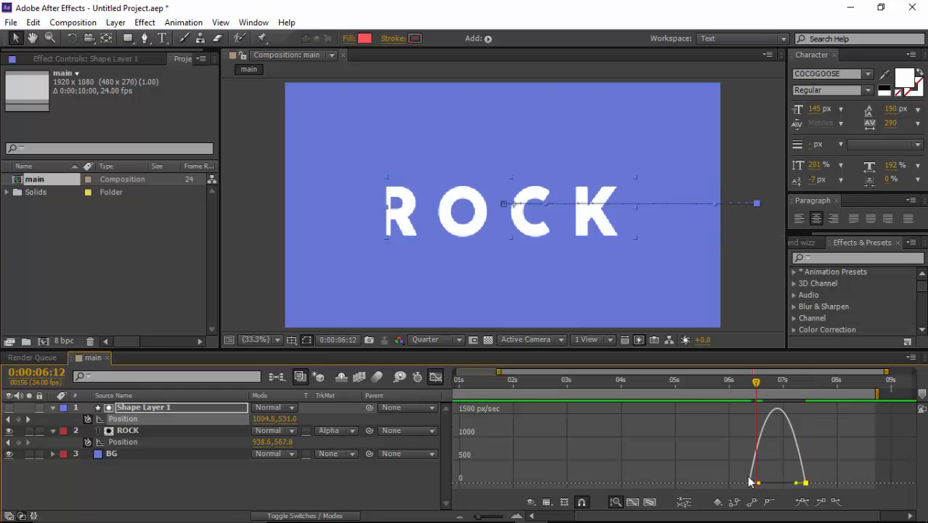
Step: Reshape Shape Layer 1's Position speed curve to start slowly and peak late near 0:00:07:05, and preview the exit
left_click(750, 481)
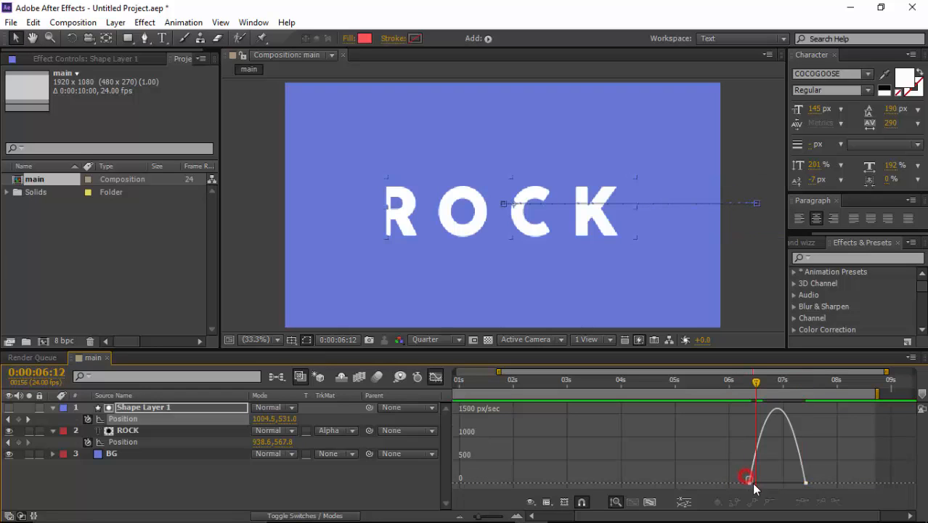
left_click_drag(759, 482, 777, 483)
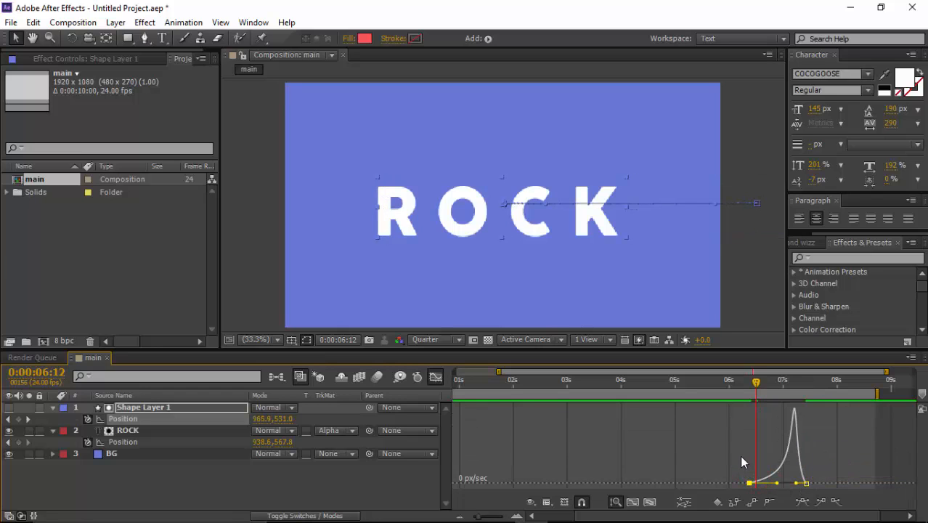
left_click(728, 382)
key("space")
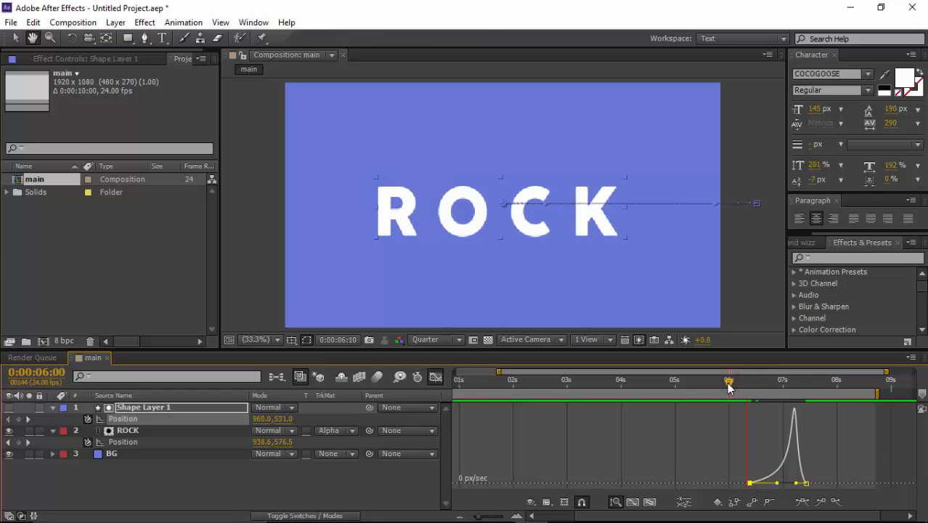
key("space")
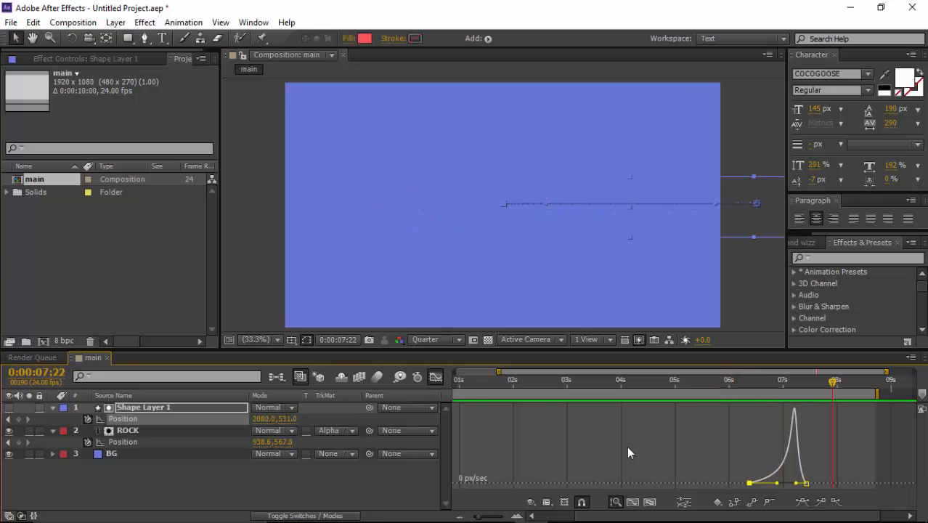
Step: Leave the speed graph, move Shape Layer 1's last Position keyframe to about 0:00:07:20, and preview the slower wipe-out
left_click(439, 376)
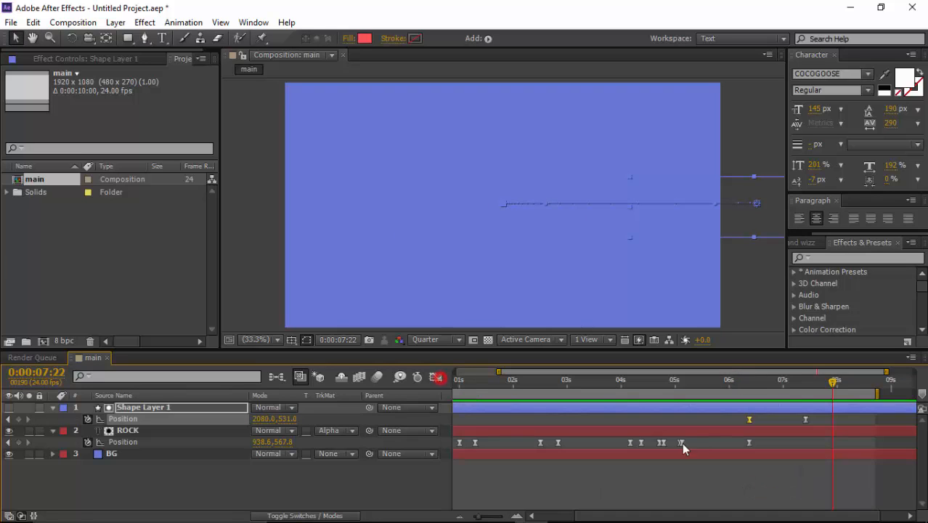
left_click_drag(824, 417, 827, 418)
left_click(711, 381)
key("space")
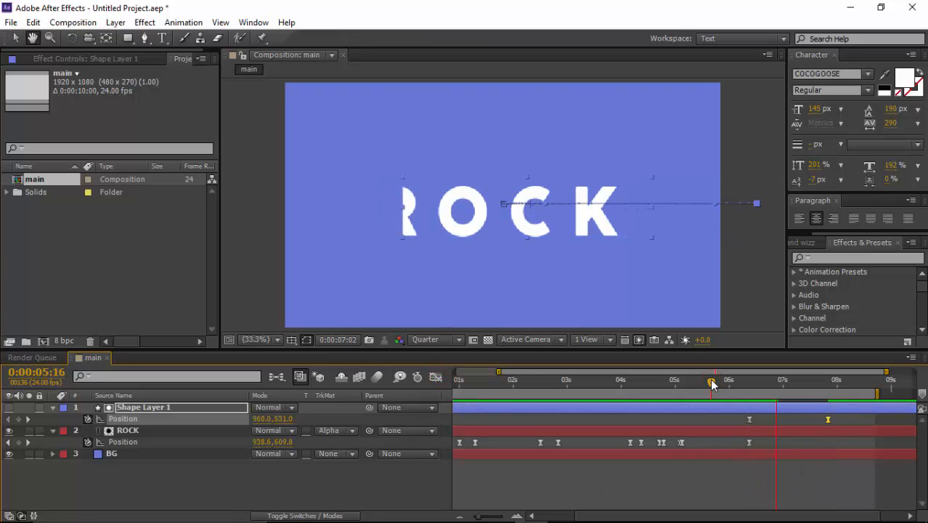
key("space")
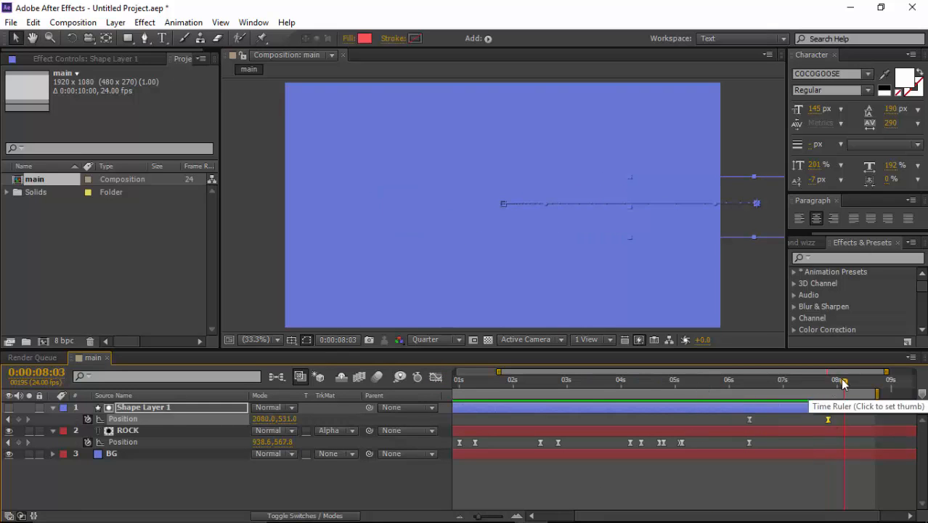
Step: Play back the whole ROCK animation with the matte's wipe-out
left_click_drag(843, 380, 691, 404)
key("space")
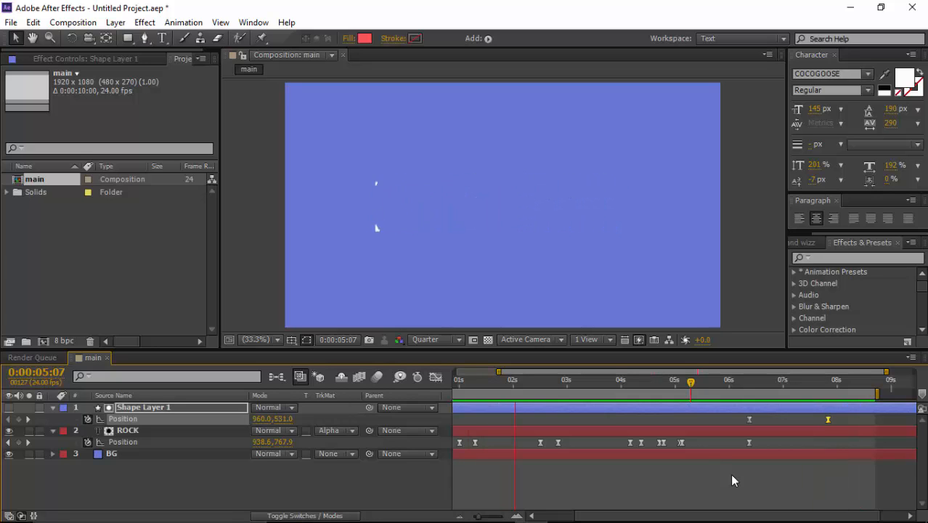
key("space")
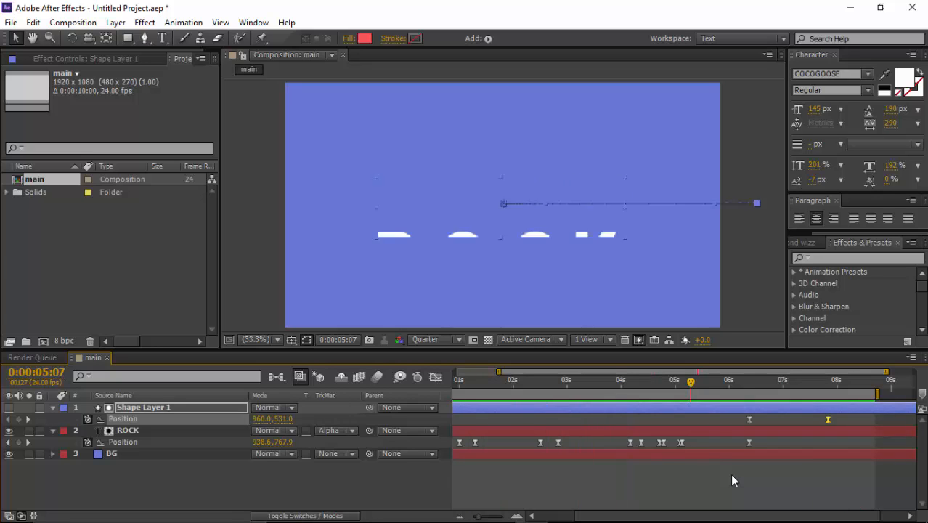
Step: Scrub back through the timeline to about 0:00:03:06 to examine the title's earlier moves
left_click_drag(689, 387, 639, 393)
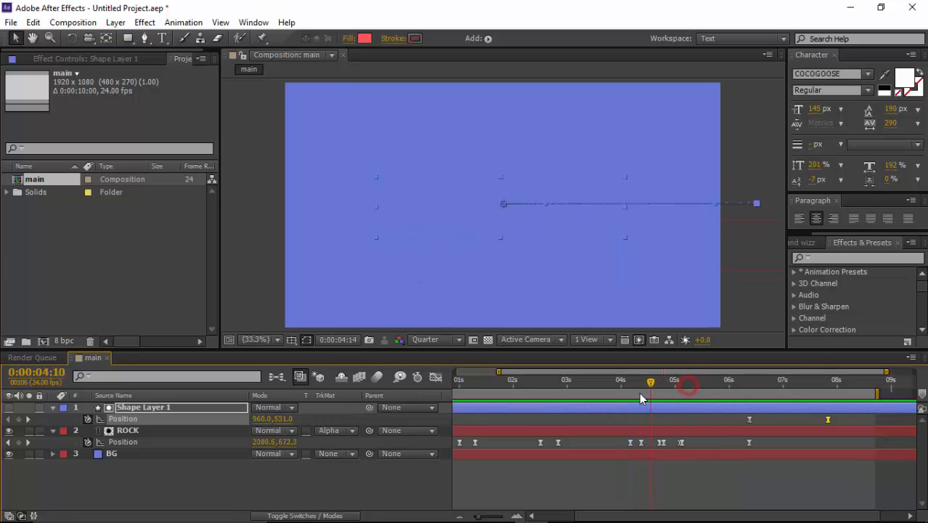
key("Page_Up")
key("Page_Up")
left_click_drag(560, 398, 576, 393)
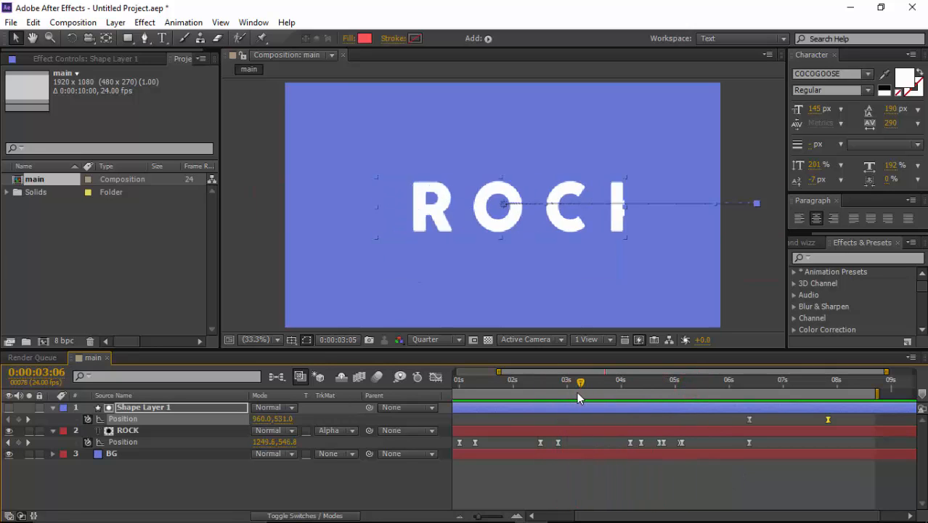